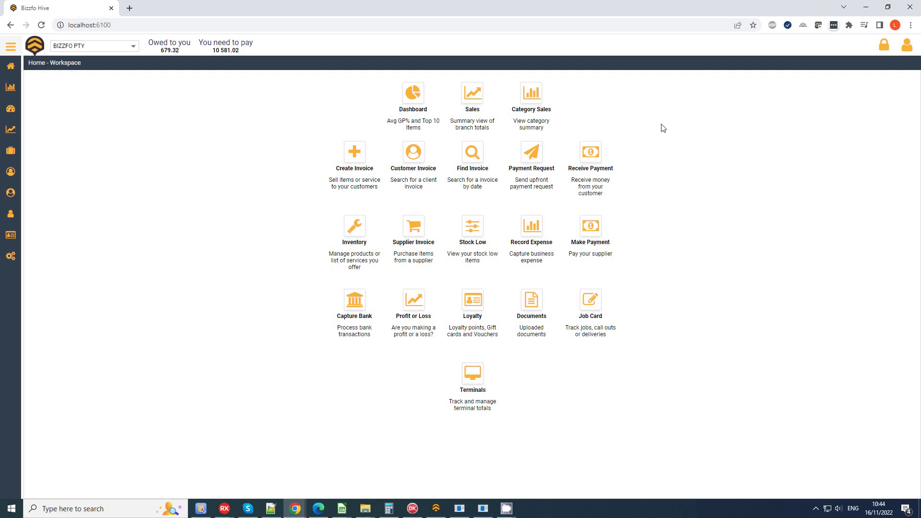
Review the WooCom Products API integration settings for the Online Store data warehouse, including its site URL
left_click(907, 47)
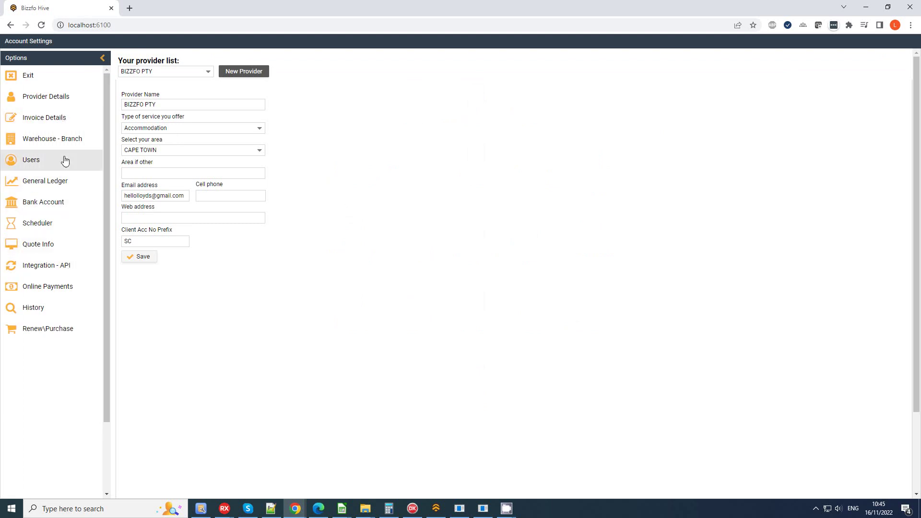
left_click(65, 272)
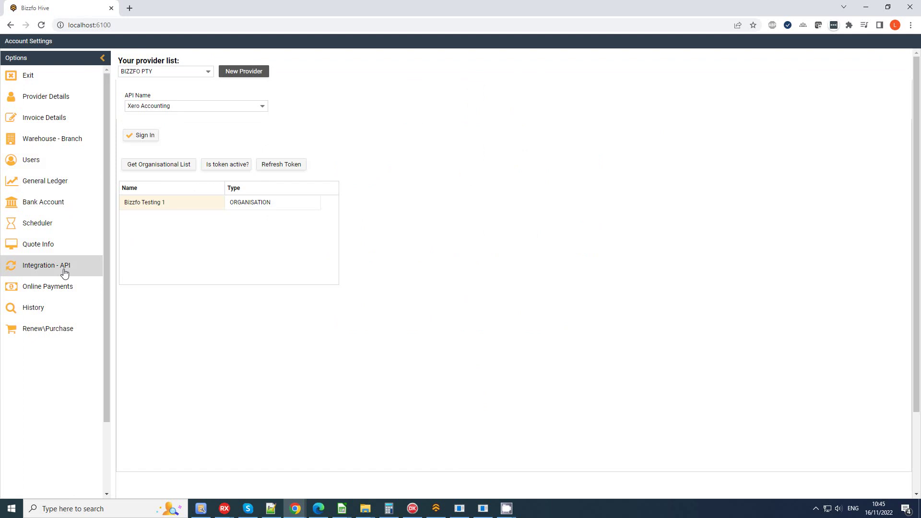
left_click(265, 107)
left_click(177, 176)
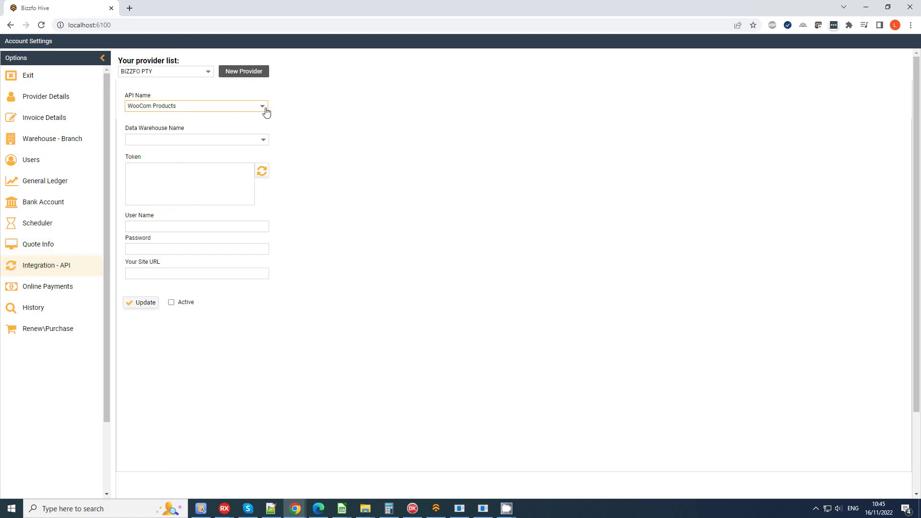
left_click(262, 140)
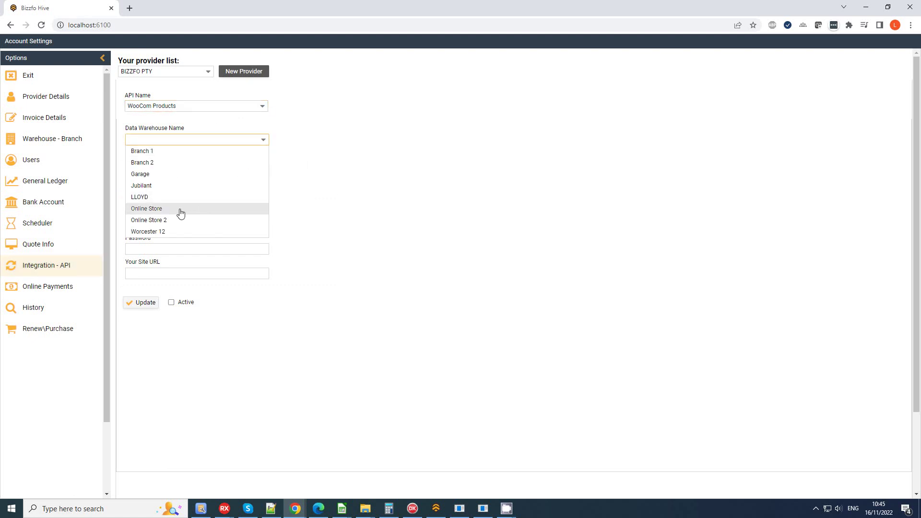
left_click(181, 213)
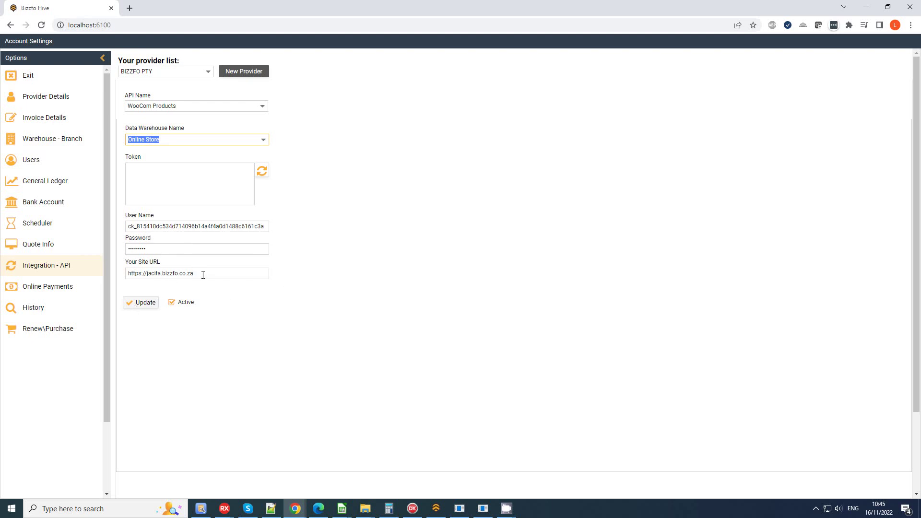
left_click_drag(203, 275, 126, 274)
left_click(320, 313)
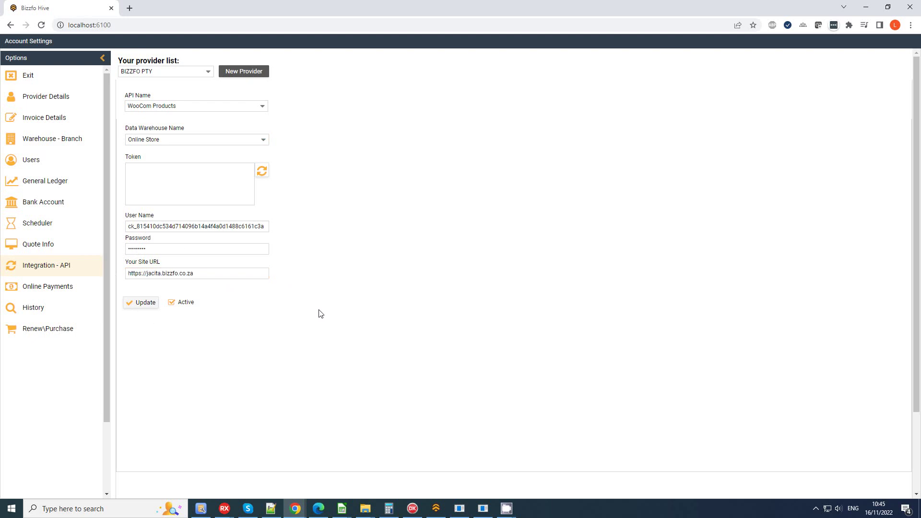
Leave the account settings and load the Online Store warehouse's products in the inventory's Ecommerce listing
left_click(36, 77)
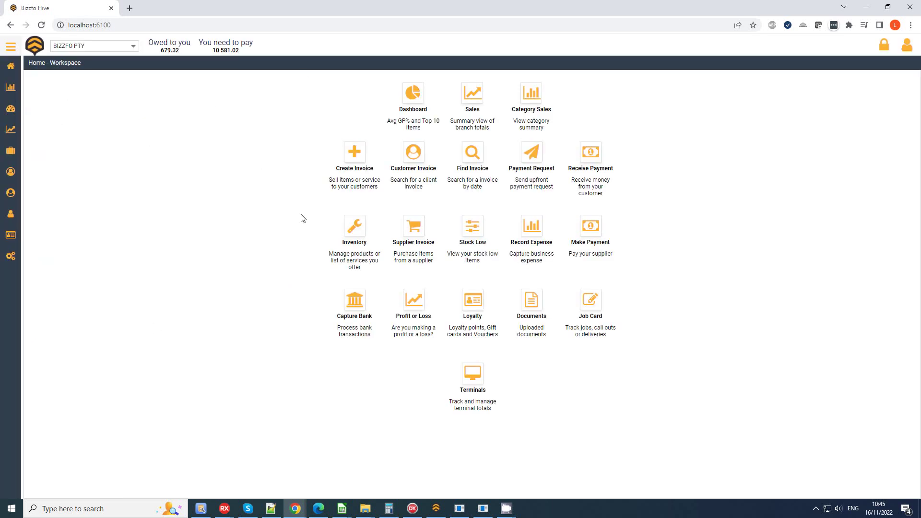
left_click(352, 233)
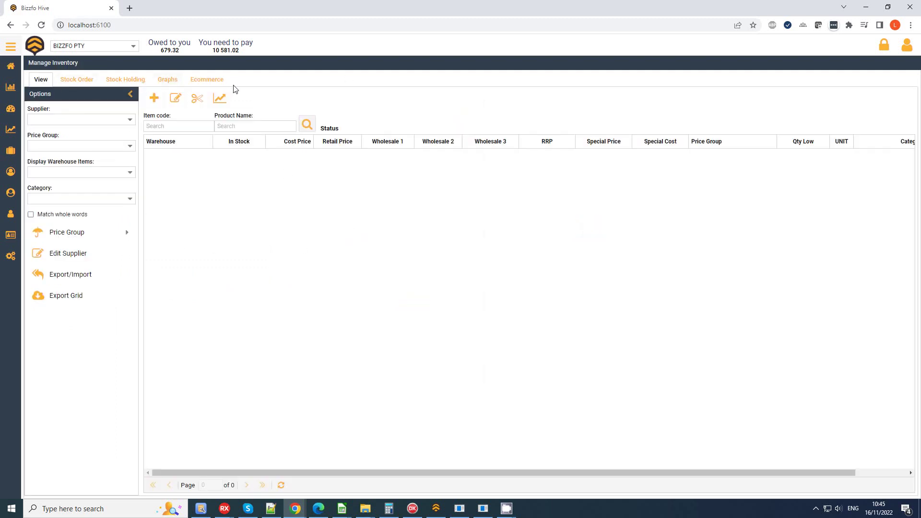
left_click(209, 85)
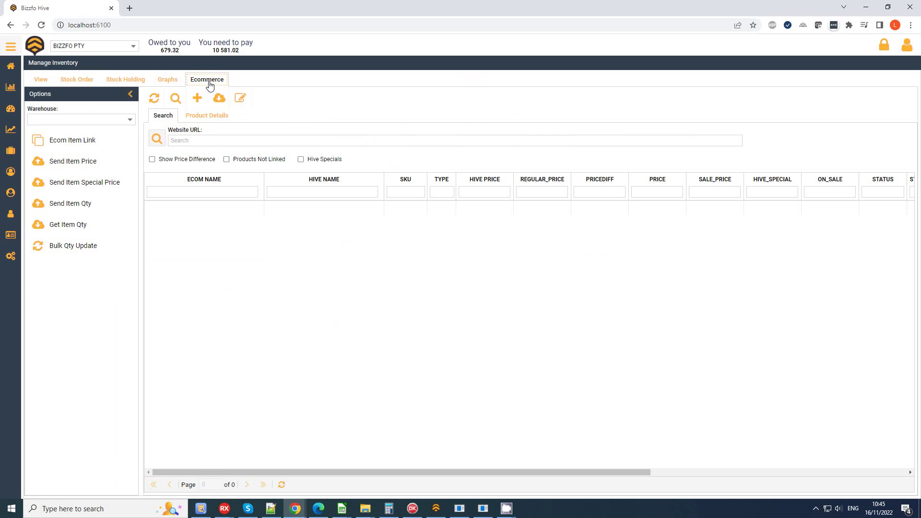
left_click(130, 123)
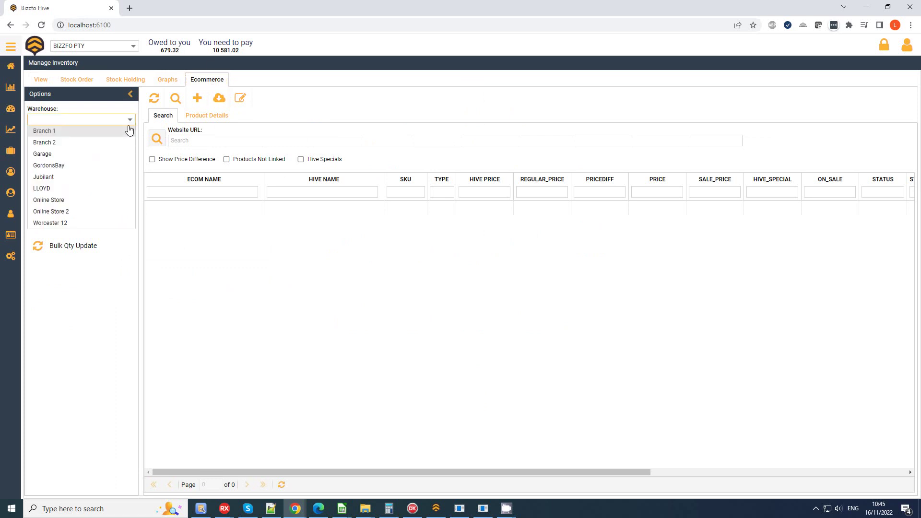
left_click(82, 203)
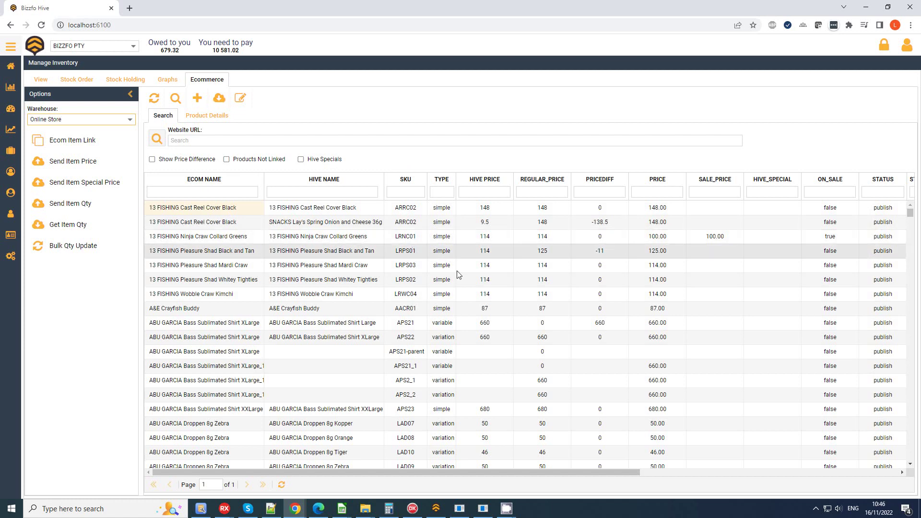
Examine the product listing's ID and permalink columns, product types, and Hive price, regular price and price difference values
left_click_drag(579, 473, 867, 471)
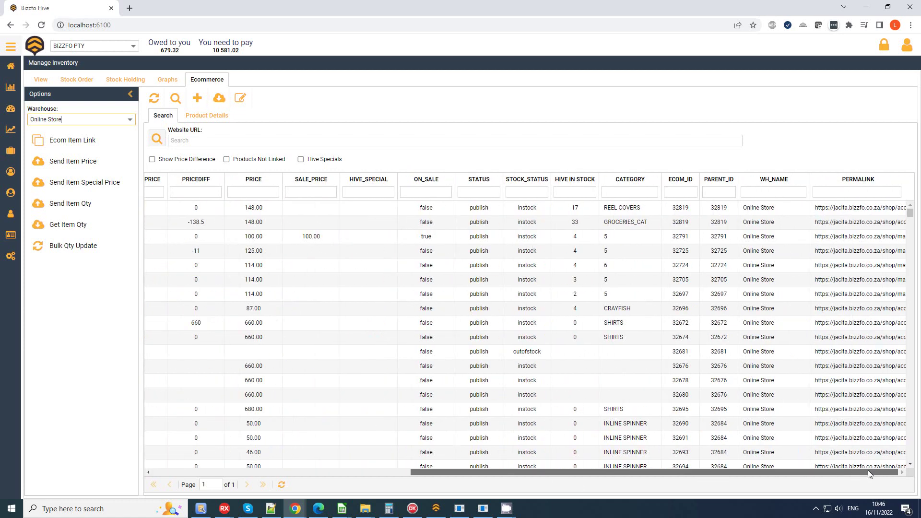
left_click(725, 221)
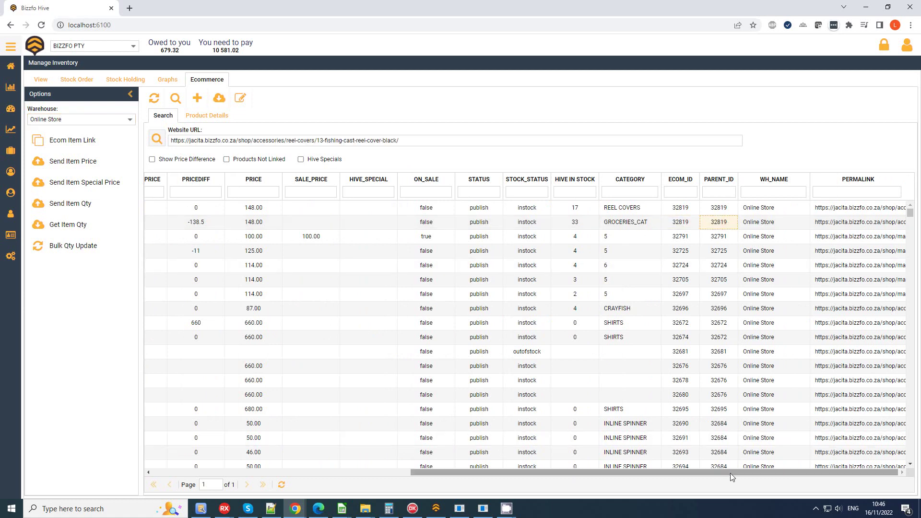
left_click_drag(730, 473, 387, 472)
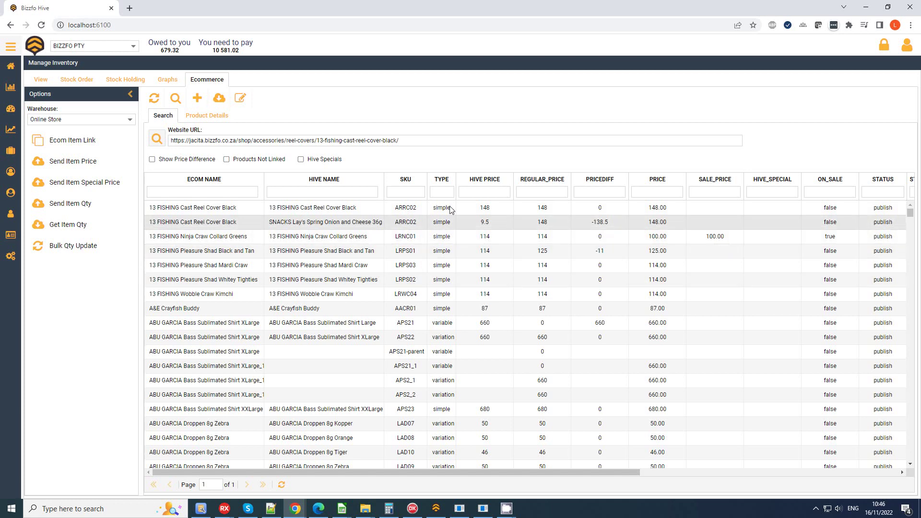
left_click(447, 324)
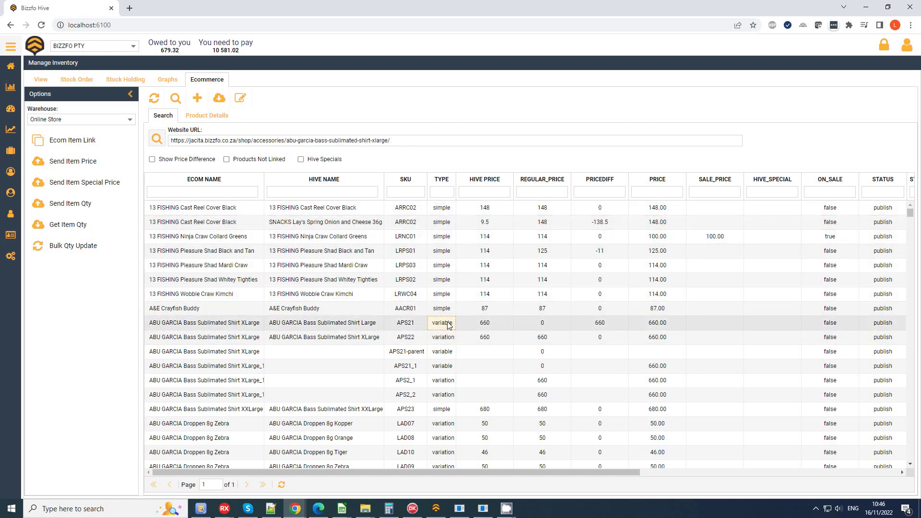
left_click(486, 221)
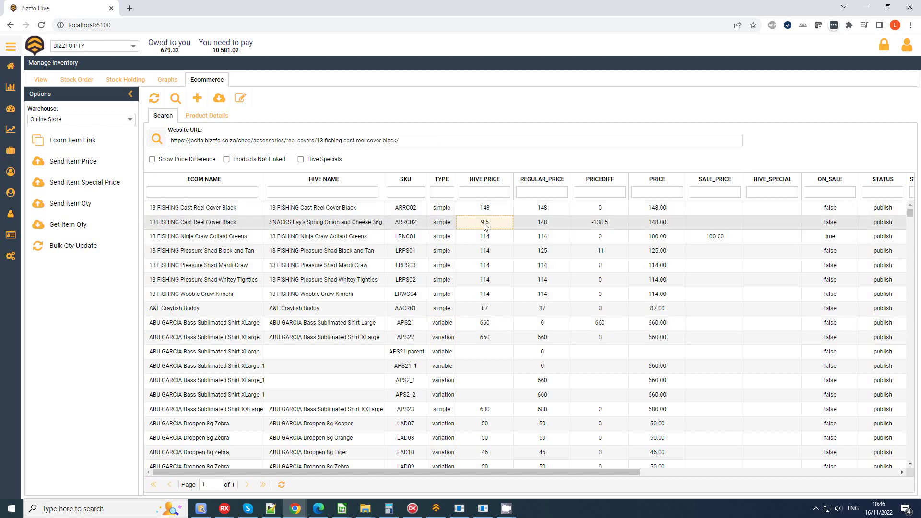
left_click(546, 222)
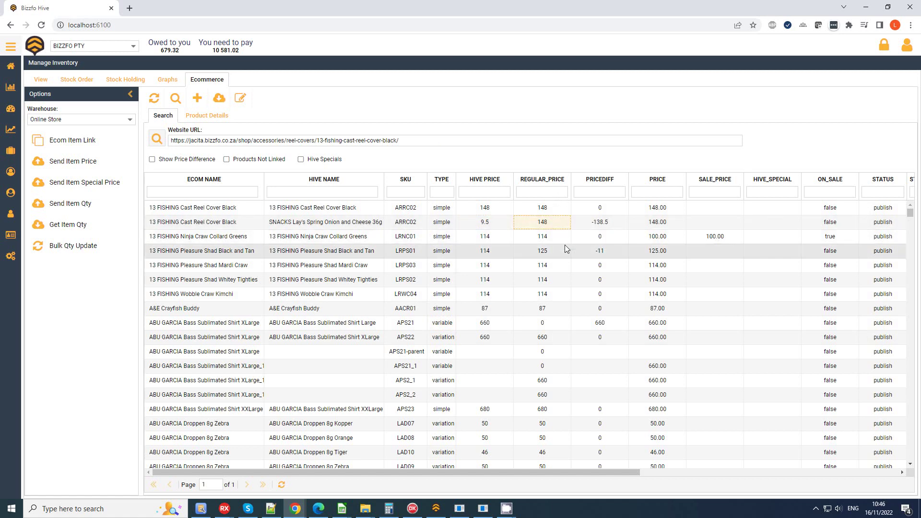
left_click(607, 226)
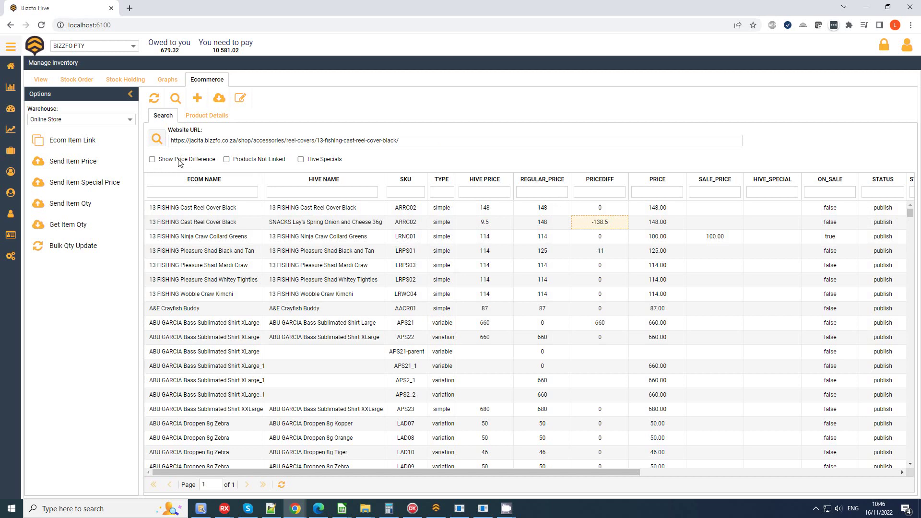
Filter the listing to products with a price difference, review their sale price and stock columns, and clear the filter
left_click(162, 162)
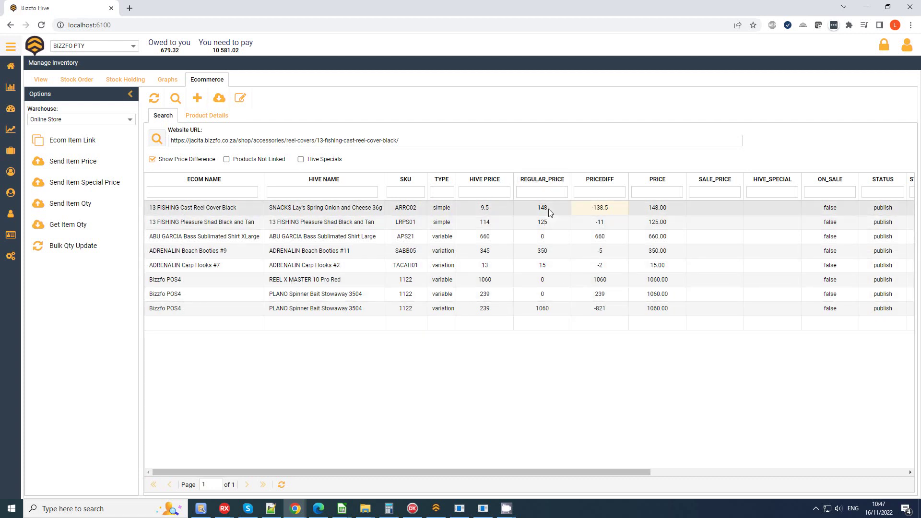
left_click(726, 206)
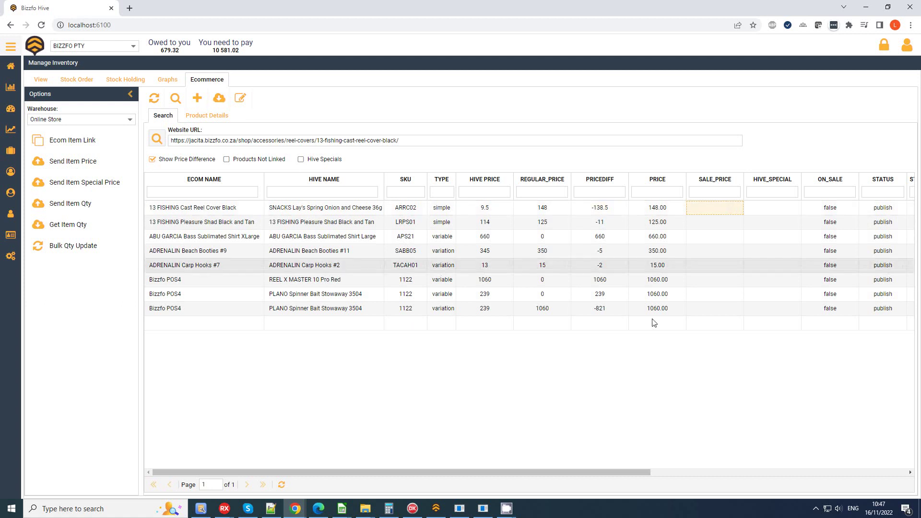
left_click_drag(613, 472, 834, 471)
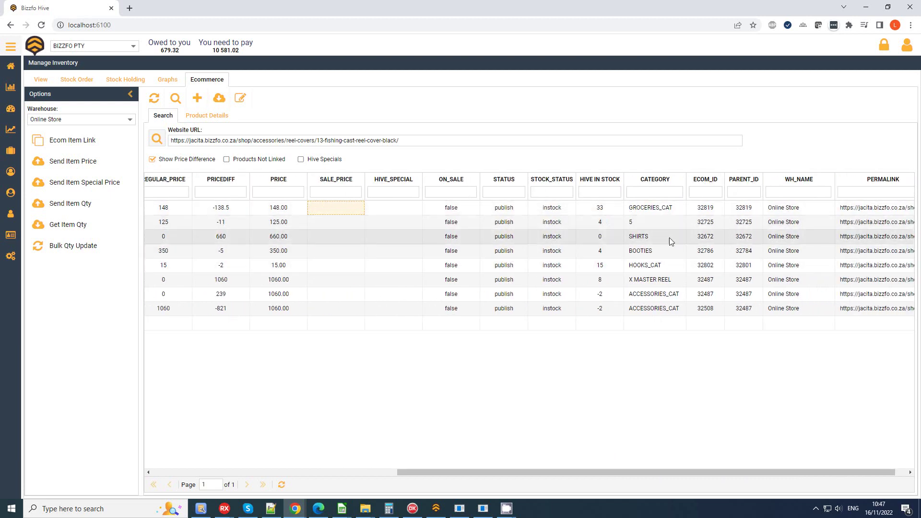
left_click_drag(802, 474, 277, 433)
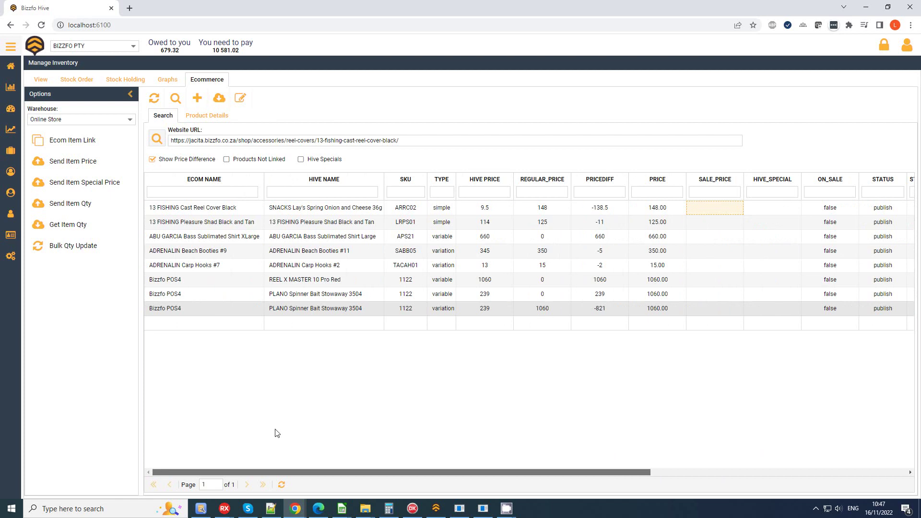
left_click(188, 159)
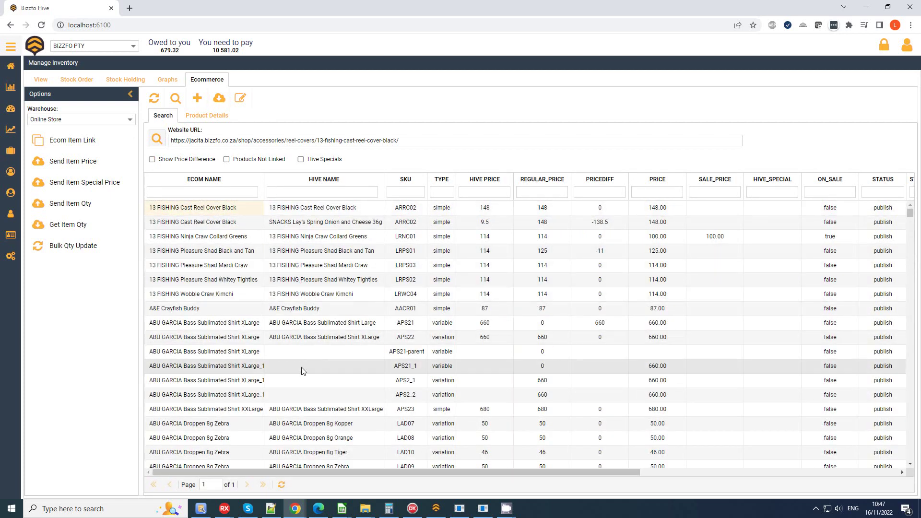
Examine the SKU and Hive name of the APS21-parent product and compare it with other variable products in the listing
left_click(424, 351)
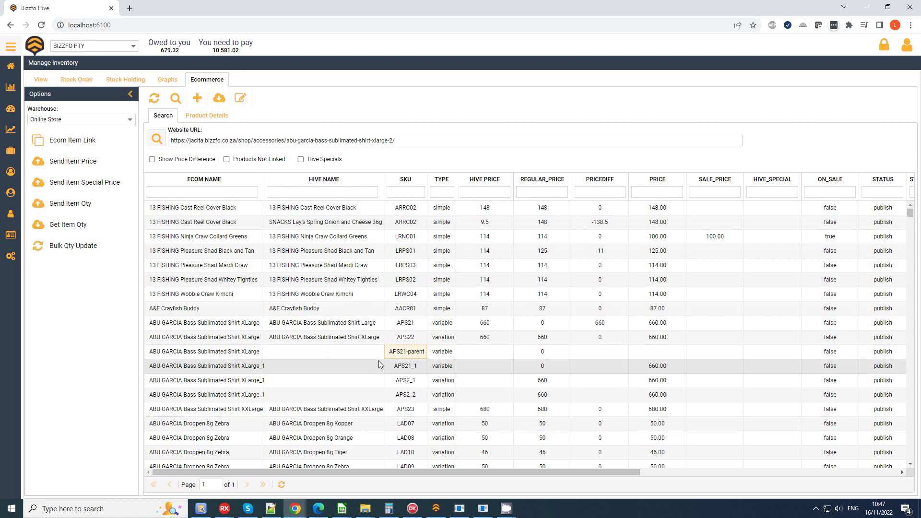
left_click(331, 353)
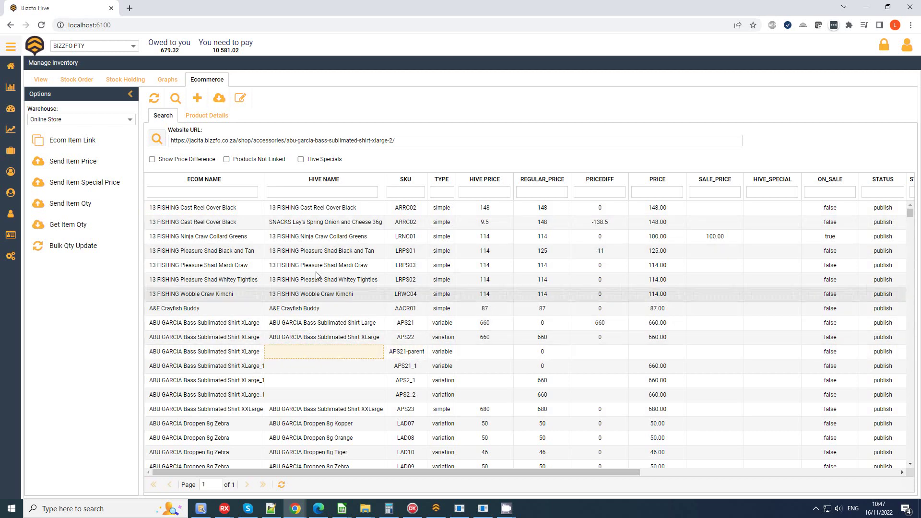
scroll(408, 369, "down", 4)
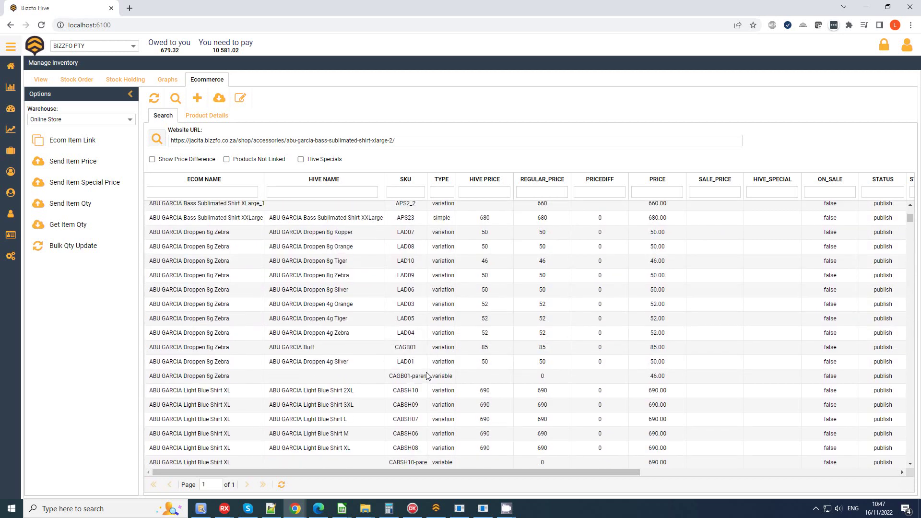
scroll(422, 368, "up", 2)
scroll(422, 373, "up", 2)
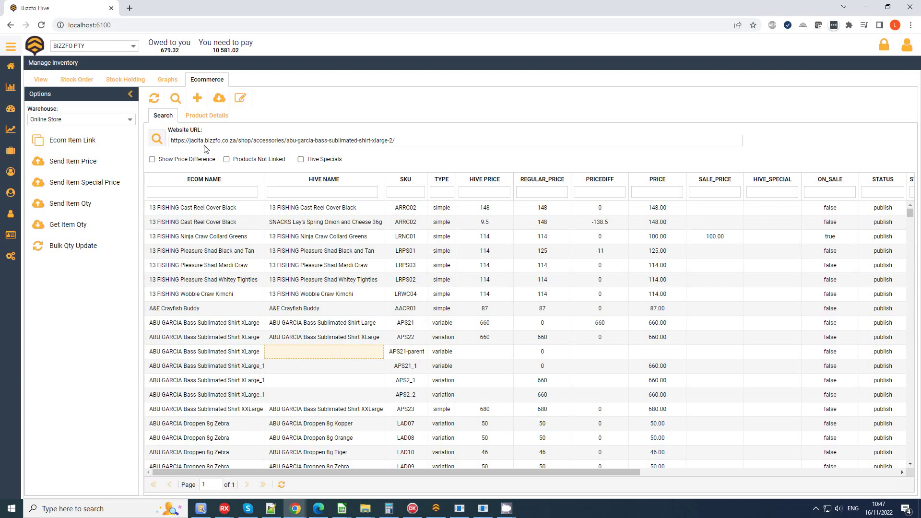
View the APS21-parent product's page on the web store from its website URL and close that page
left_click_drag(418, 144, 163, 141)
left_click(156, 139)
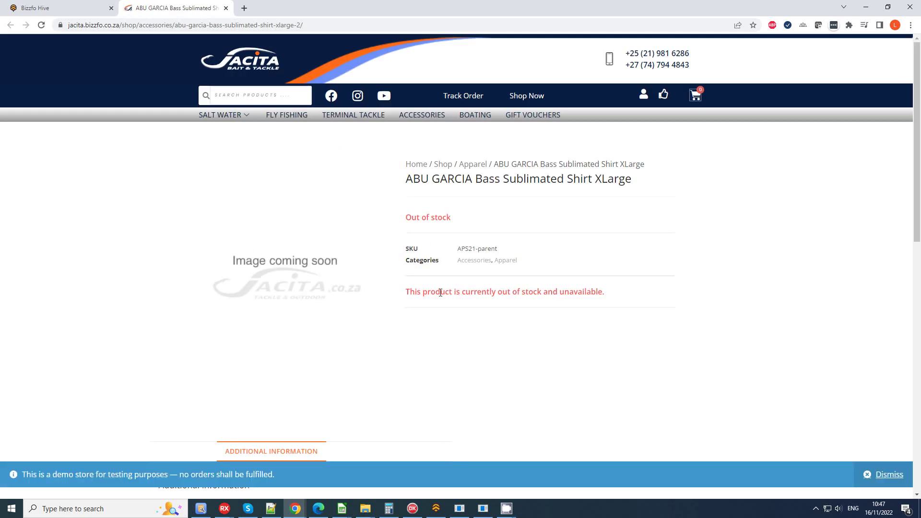
left_click(226, 8)
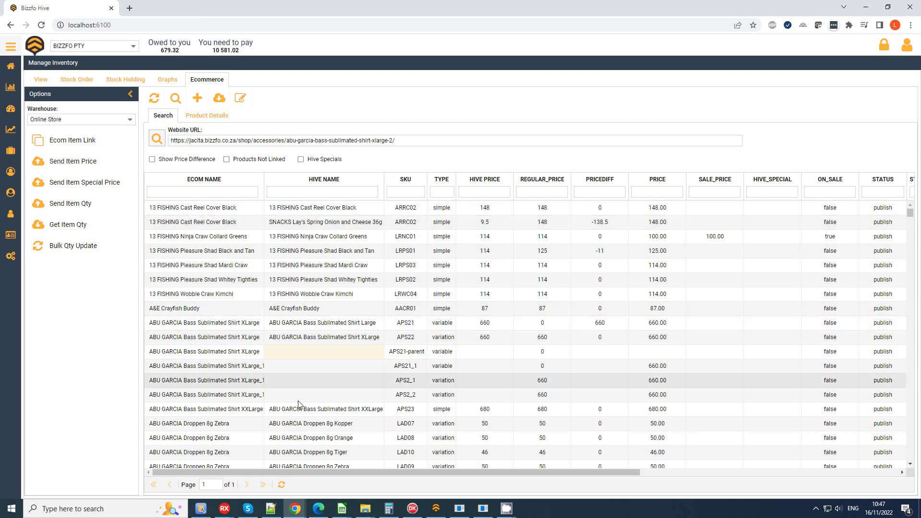
Open the product details of 13 FISHING Pleasure Shad Mardi Craw and check the available system categories
left_click(228, 269)
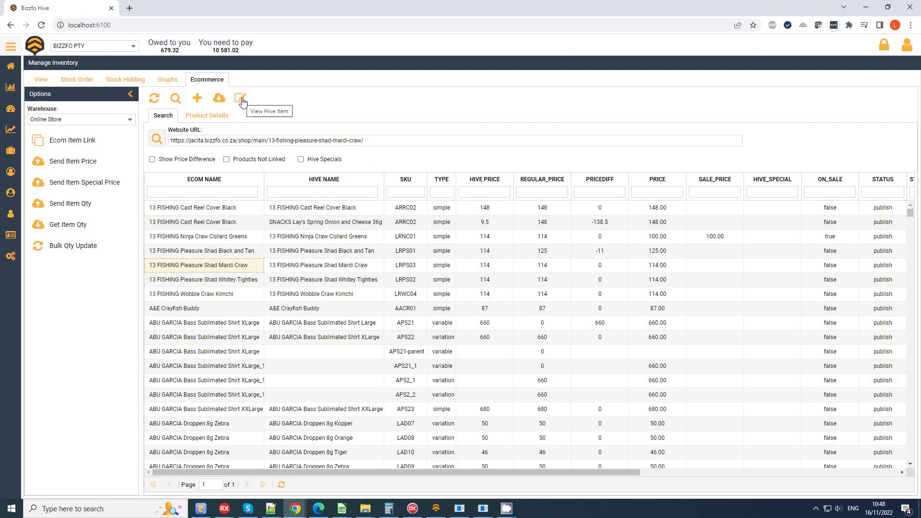
left_click(176, 99)
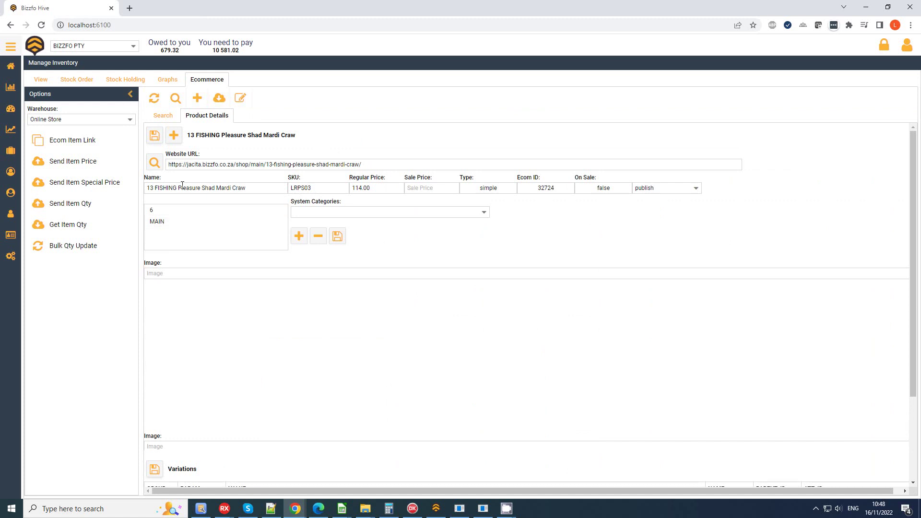
left_click(358, 211)
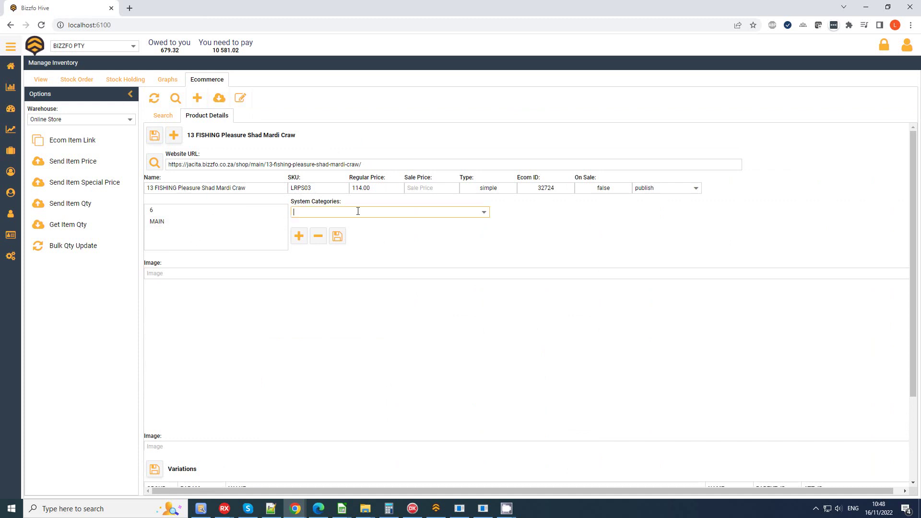
left_click(486, 214)
left_click(580, 234)
left_click(314, 276)
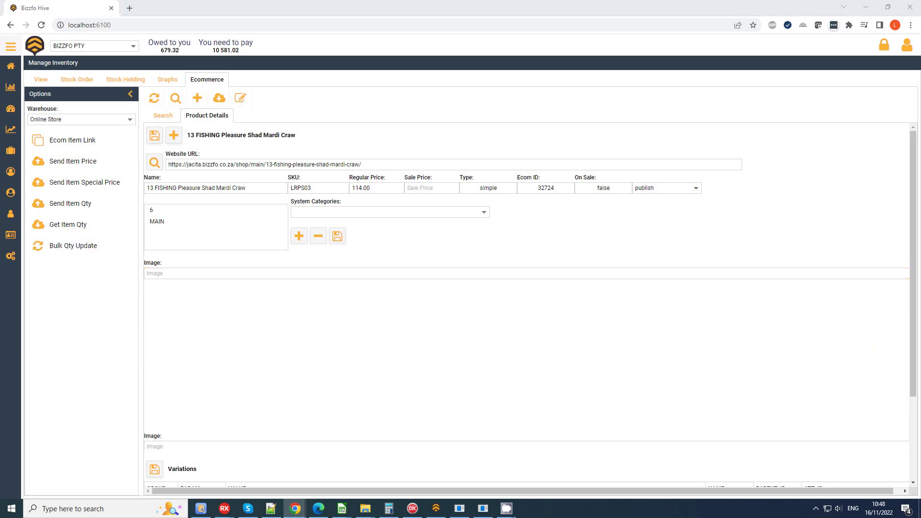
left_click(208, 278)
type("https://jacita.co.za/wp-content/uploads/2022/10/23033b475bd0d7d8001c8337c5b702f4.jpg")
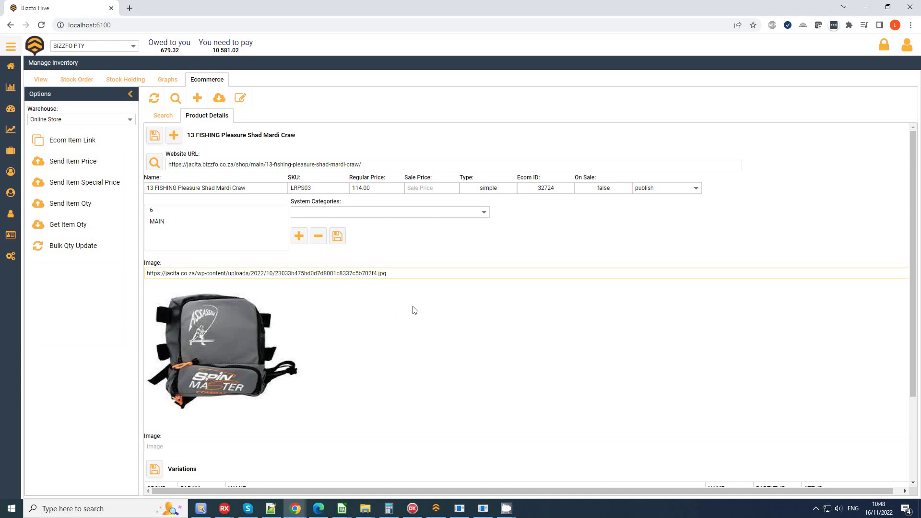
left_click(154, 136)
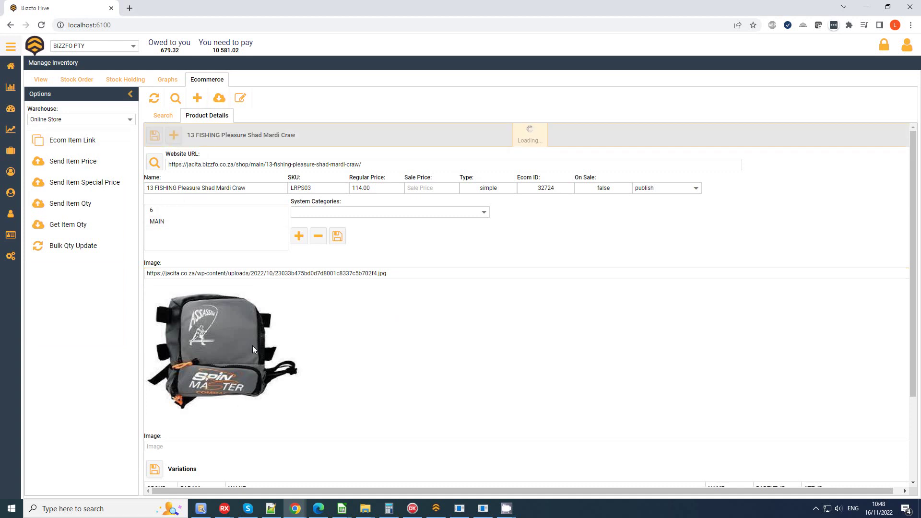
Check the saved image in the product details and on the product's web store page, and return to Bizzfo Hive
left_click(388, 191)
scroll(246, 373, "down", 3)
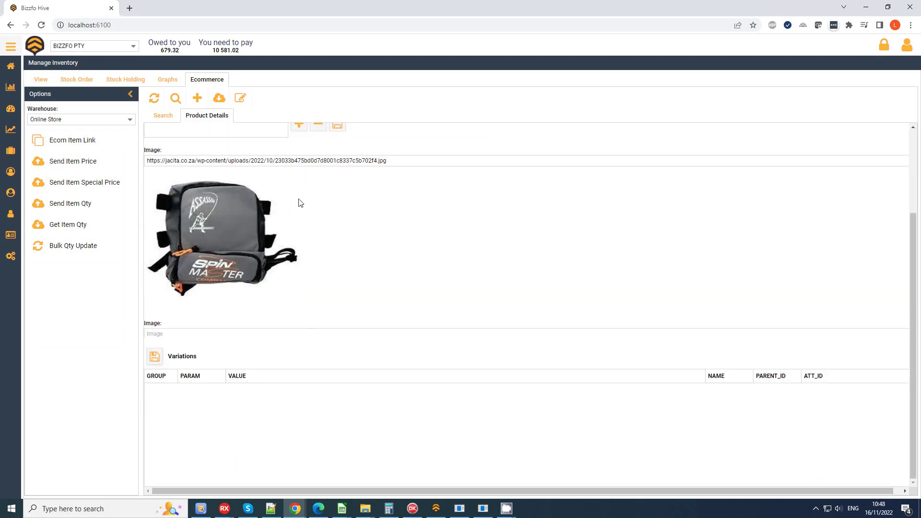
scroll(284, 288, "up", 3)
scroll(284, 325, "down", 3)
scroll(288, 422, "up", 3)
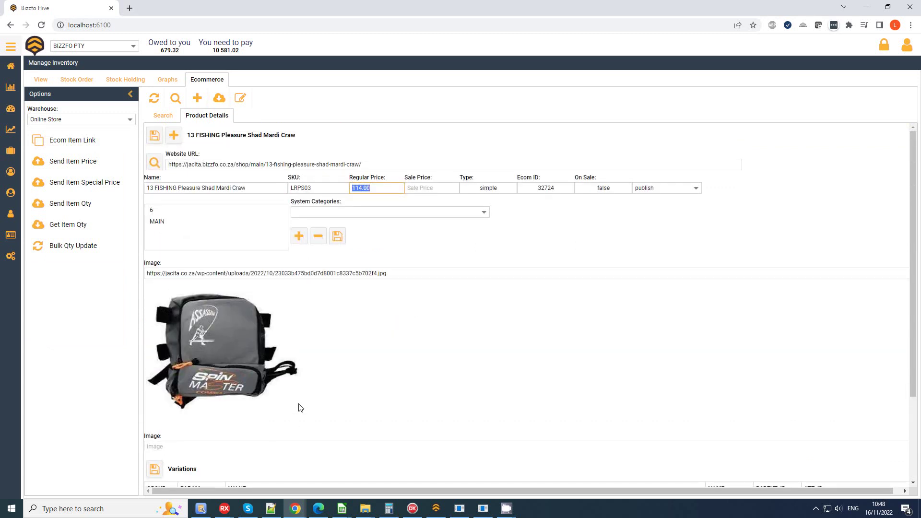
left_click(154, 163)
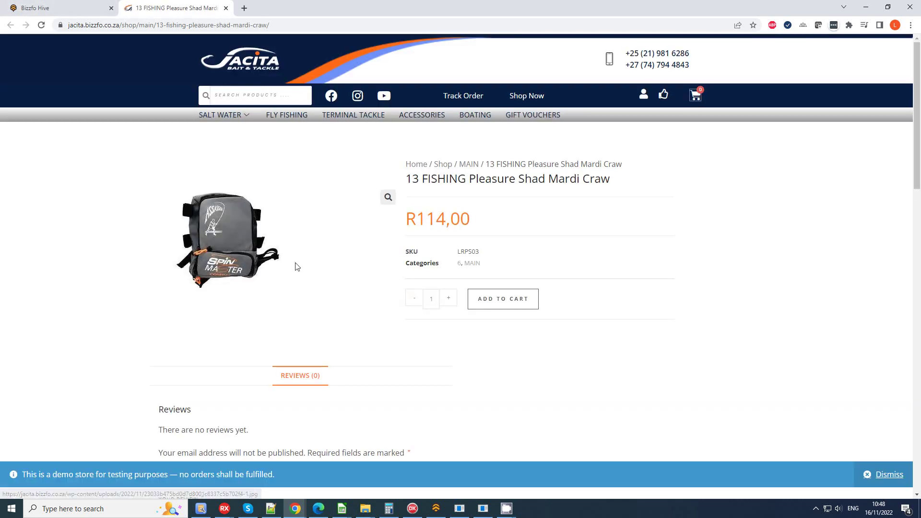
left_click(56, 8)
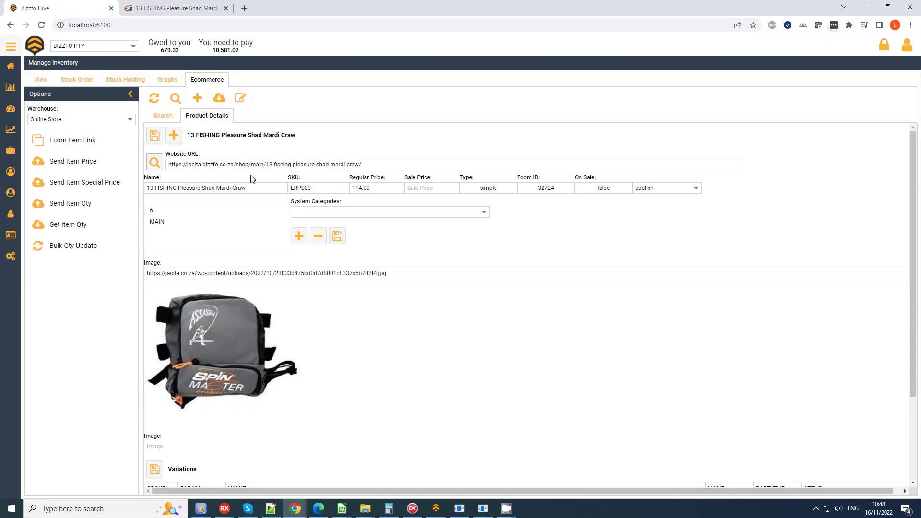
Find the variable product CAGB01-parent, ABU GARCIA Droppen 8g Zebra, in the product listing and open its product details
left_click(154, 119)
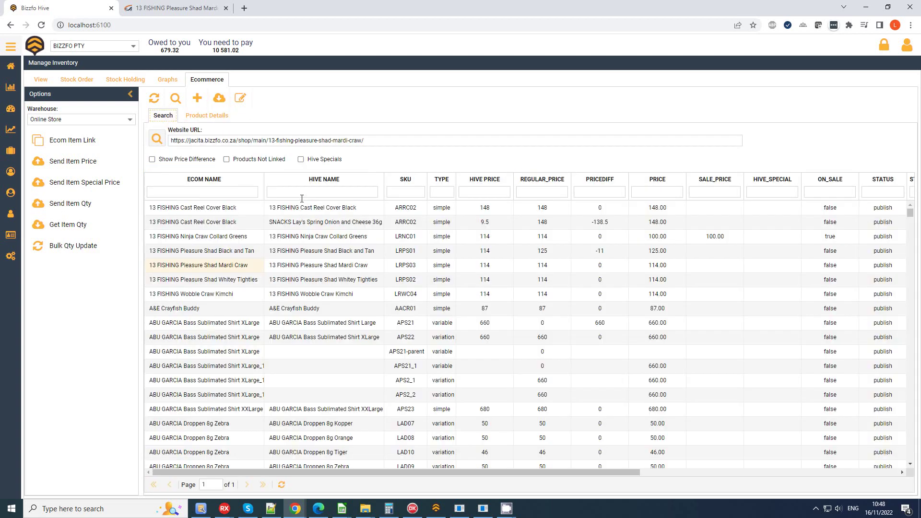
scroll(255, 383, "down", 3)
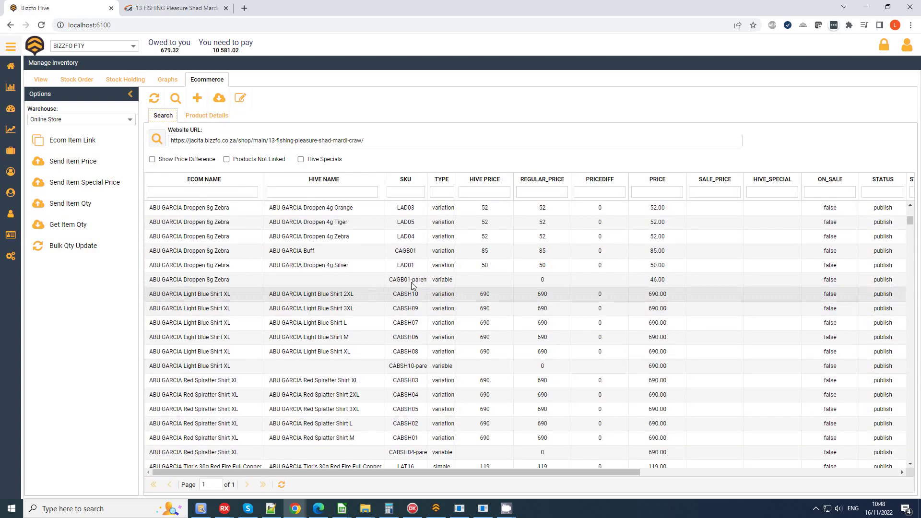
left_click(223, 282)
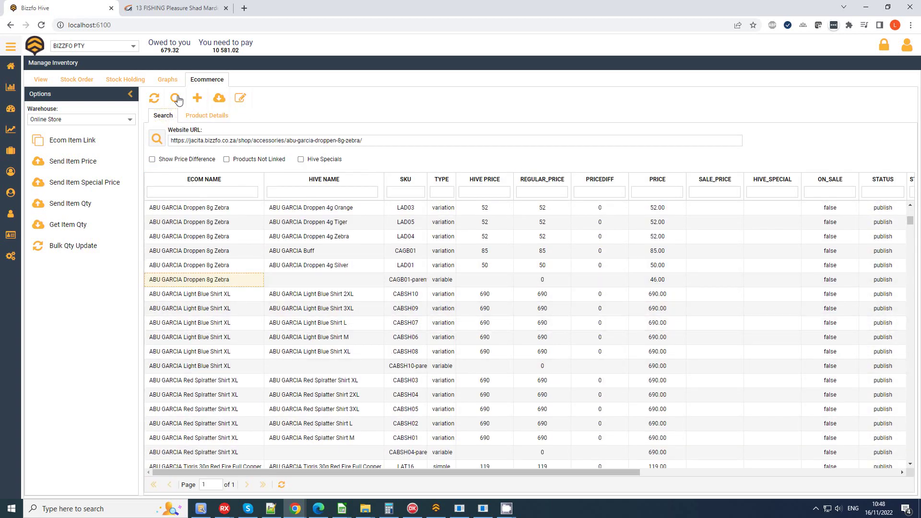
left_click(433, 282)
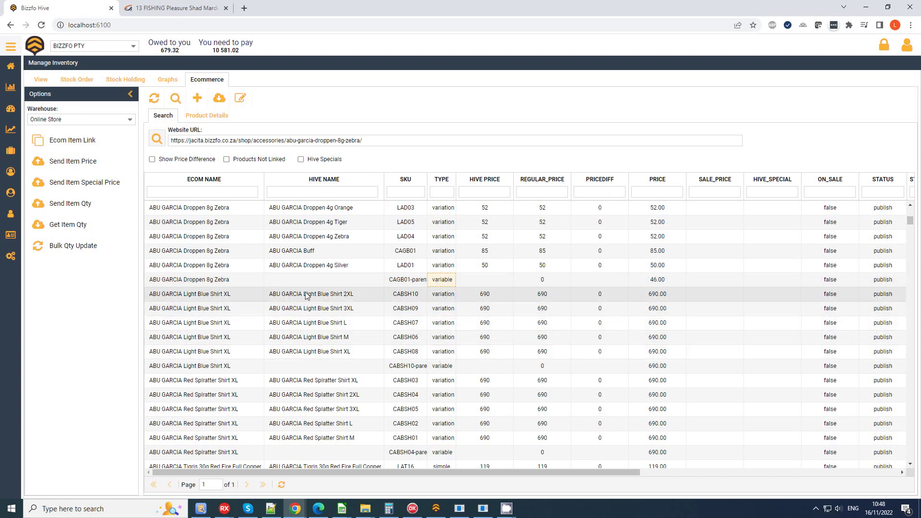
left_click(242, 281)
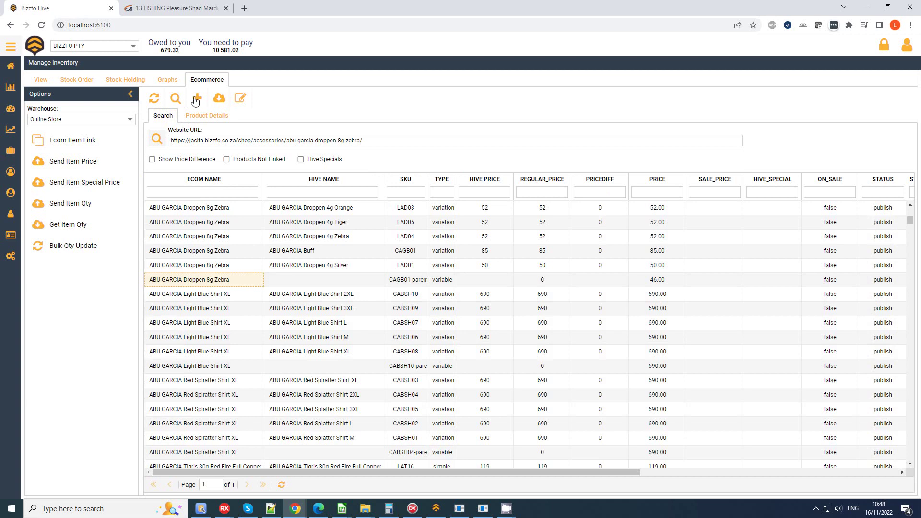
left_click(177, 100)
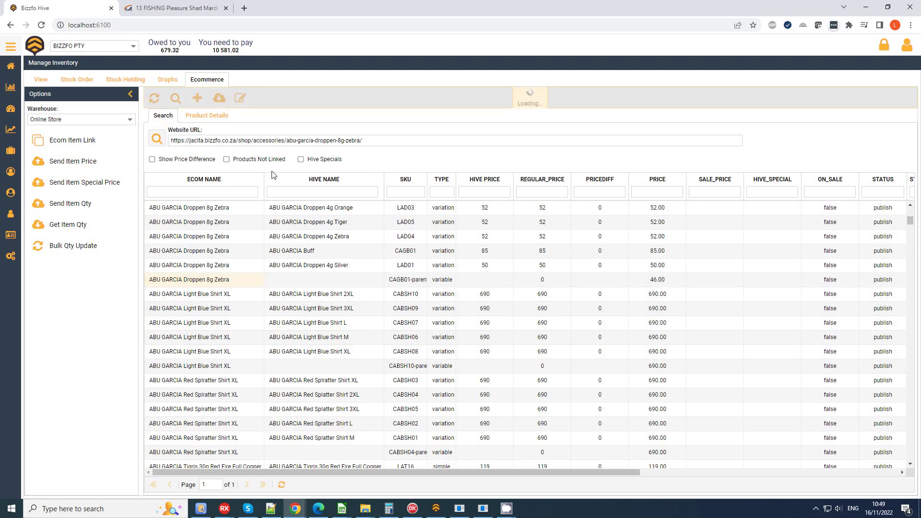
left_click(195, 113)
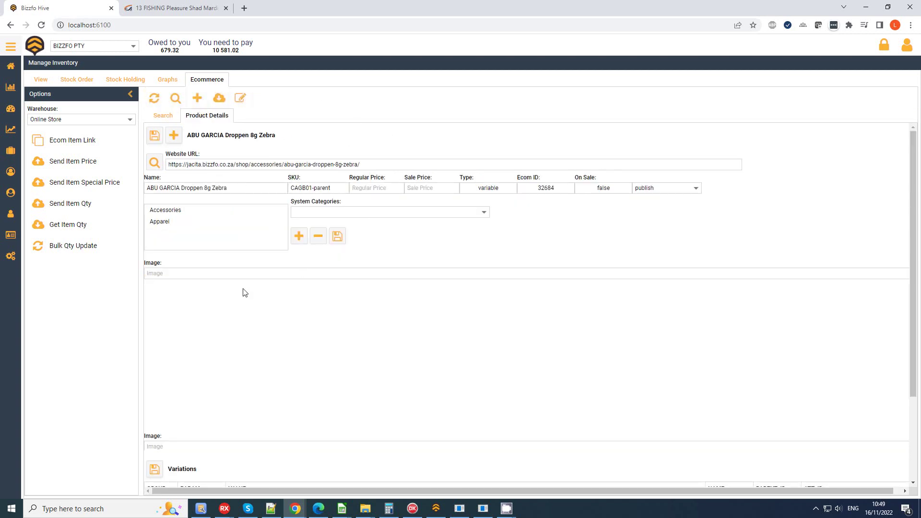
Review the product's variations, open its web store page from the website URL, and close the 13 FISHING Pleasure Shad page
scroll(255, 355, "down", 2)
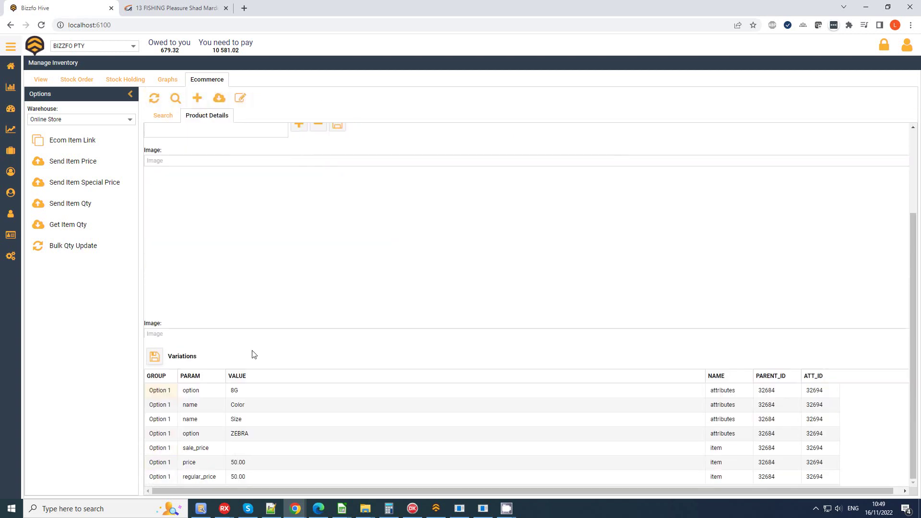
scroll(216, 280, "up", 1)
scroll(215, 279, "up", 2)
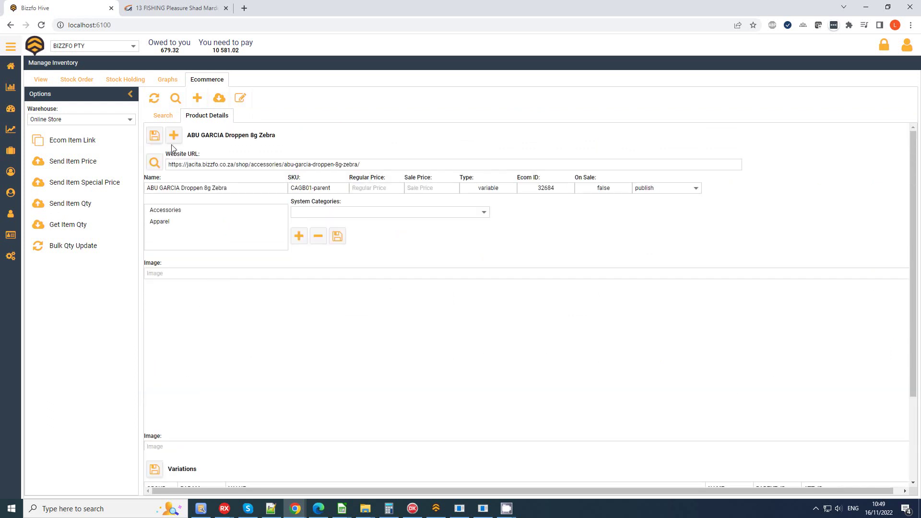
left_click(154, 163)
left_click(331, 9)
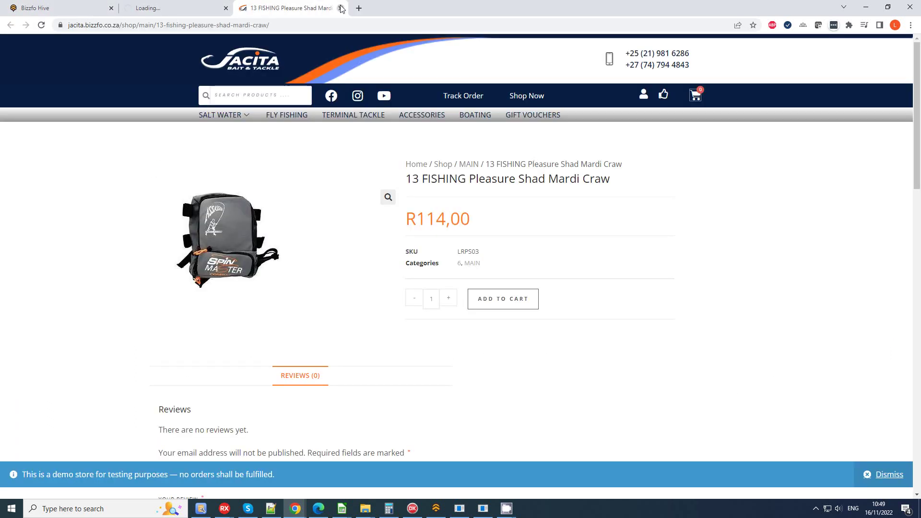
left_click(340, 8)
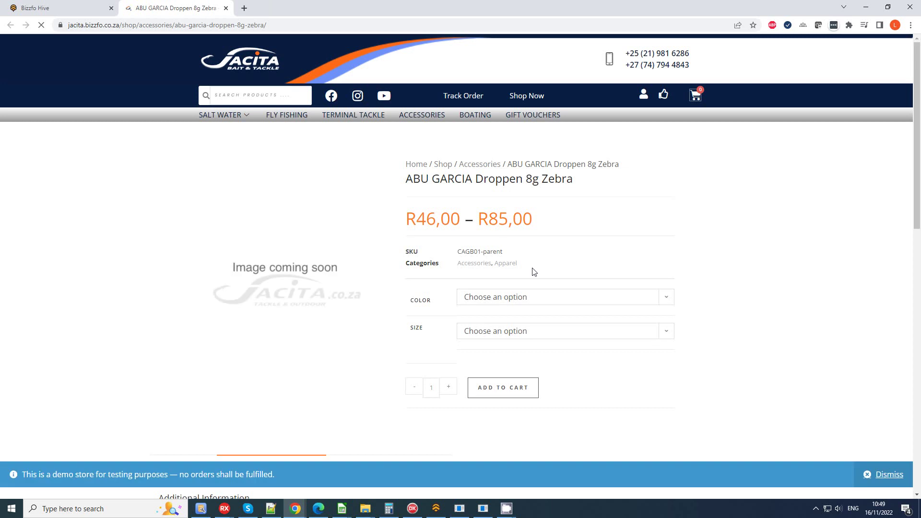
Check the COPPER color in size 4G on the store page and return to Bizzfo Hive
left_click(565, 302)
left_click(534, 322)
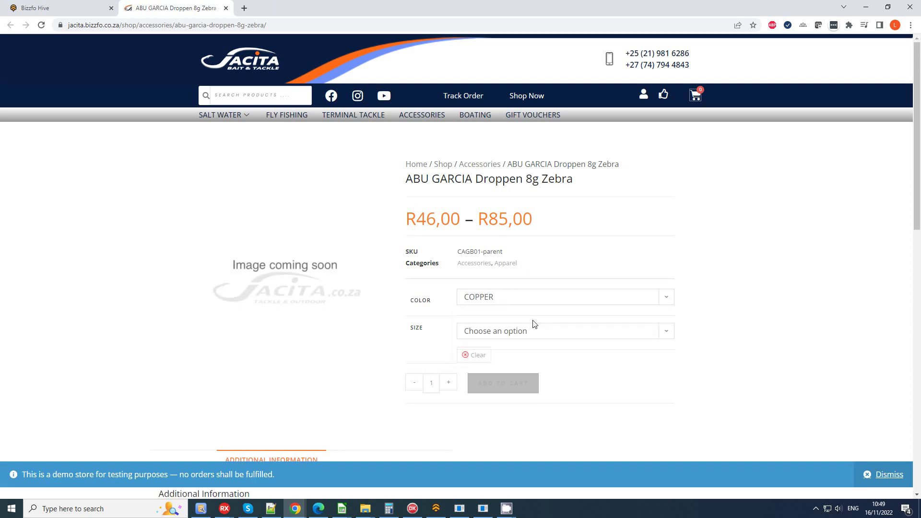
left_click(501, 333)
left_click(493, 360)
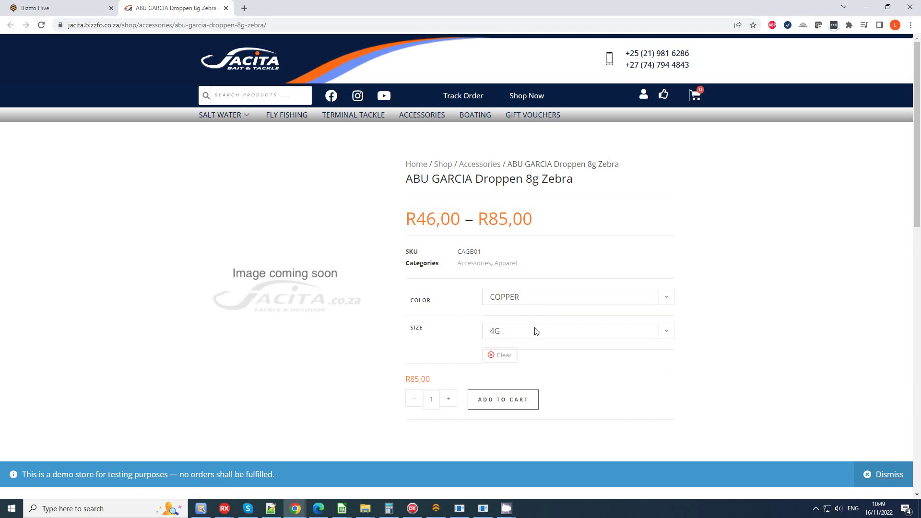
left_click(78, 6)
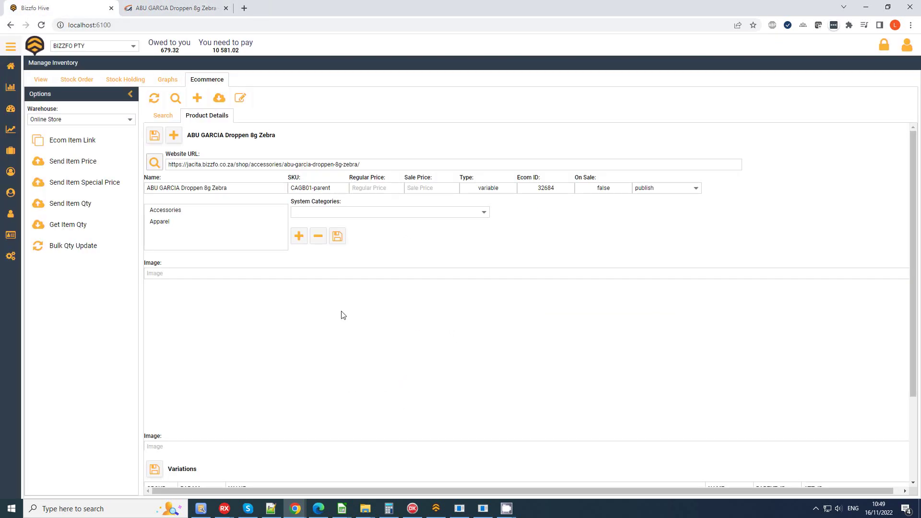
Examine the type, regular price and first image fields of the parent product
left_click_drag(505, 190, 472, 191)
left_click(393, 191)
left_click(198, 273)
Examine the size, color and sale price values of the Option 1 variation in the Variations grid
scroll(276, 309, "down", 3)
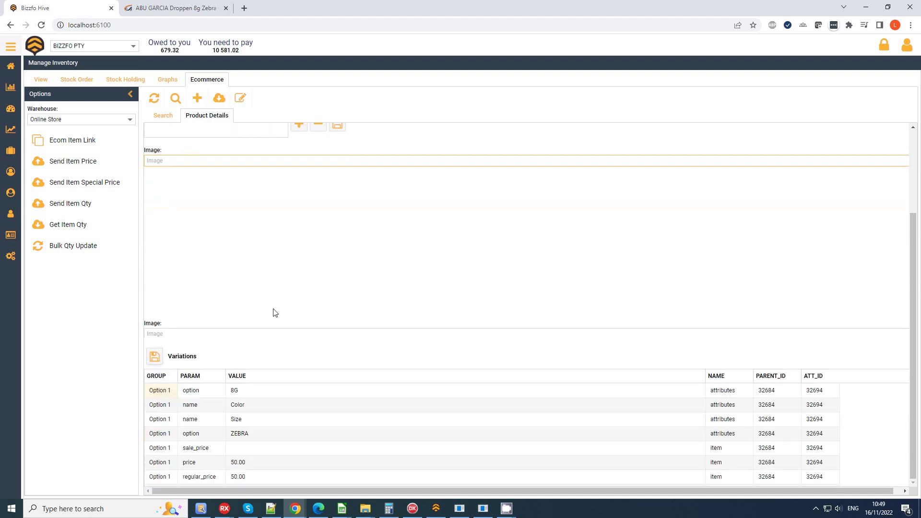
left_click(242, 388)
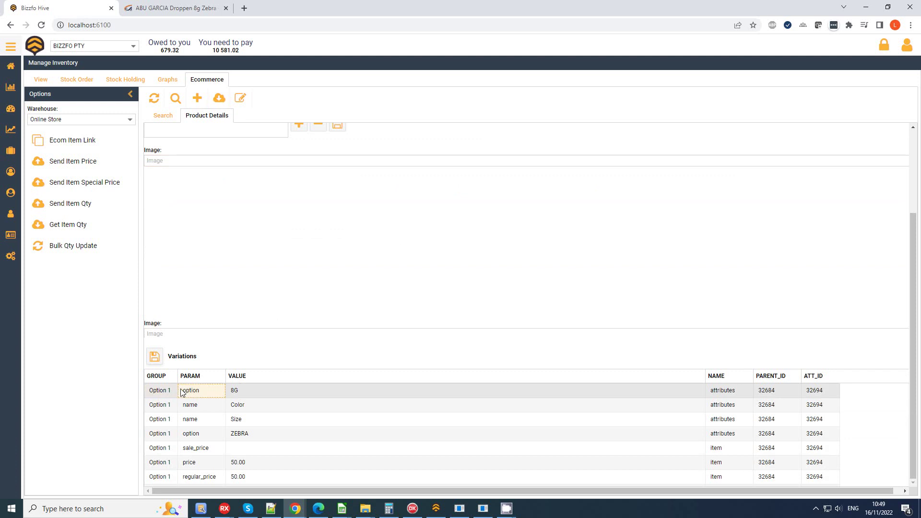
left_click(243, 392)
left_click(247, 404)
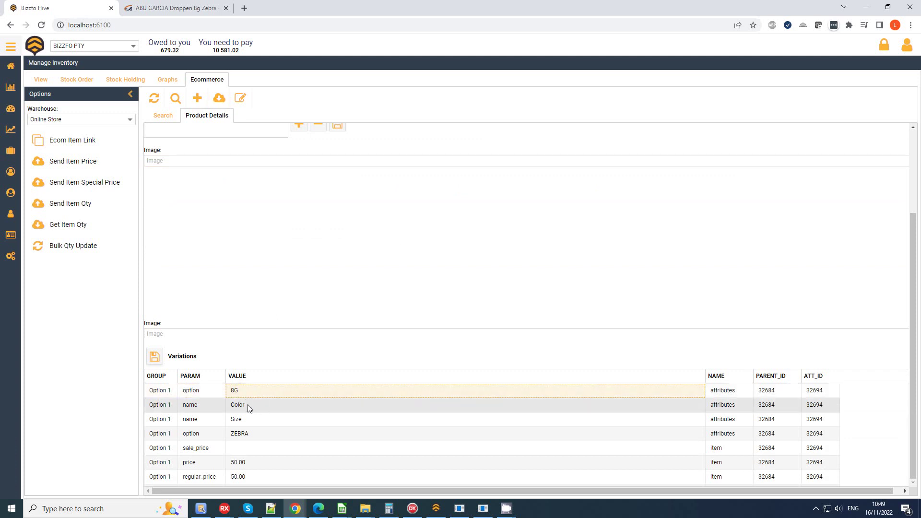
left_click(256, 419)
left_click(249, 435)
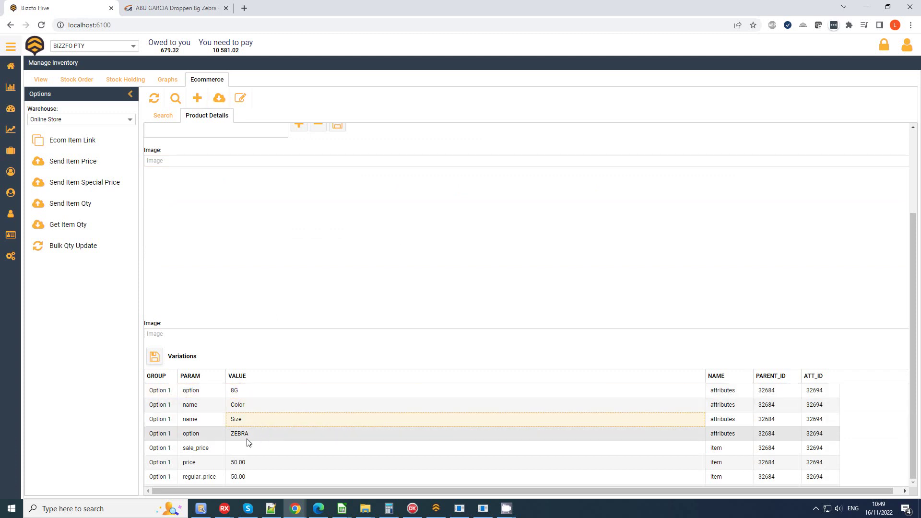
left_click(249, 435)
left_click(255, 451)
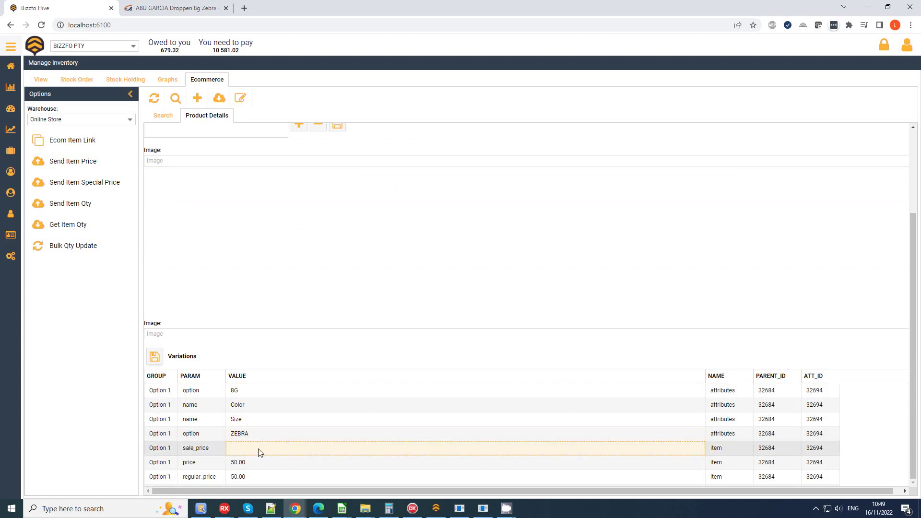
scroll(307, 451, "down", 10)
scroll(262, 433, "up", 3)
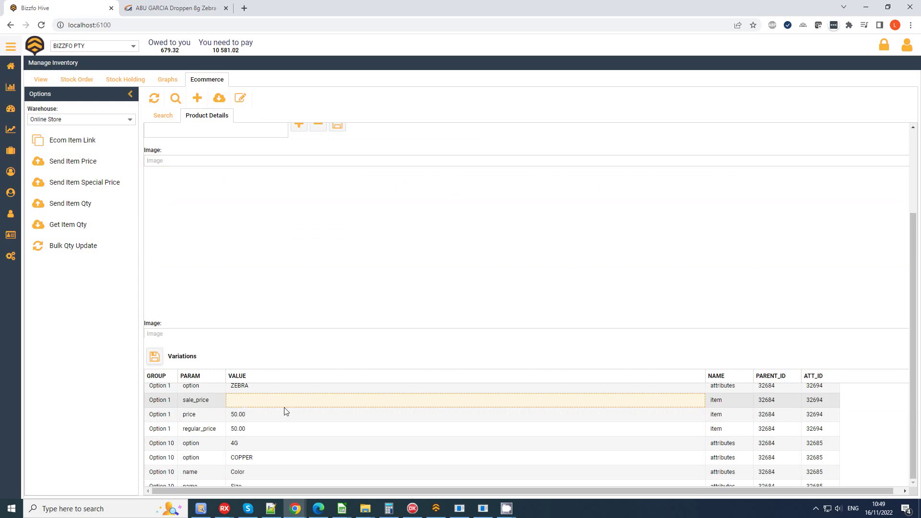
Set the regular_price of the Option 1 variation (8G, ZEBRA) to 60 and save the variations
left_click(251, 429)
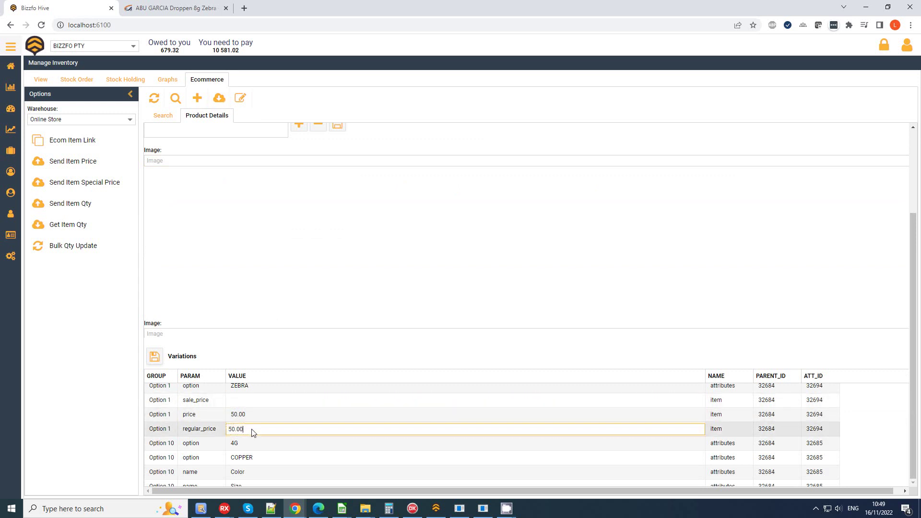
type("60")
key("Return")
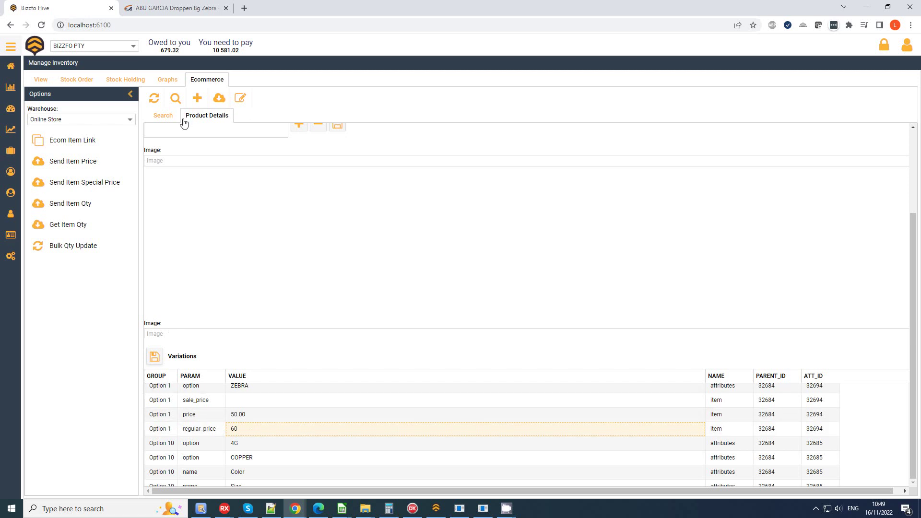
scroll(234, 227, "up", 3)
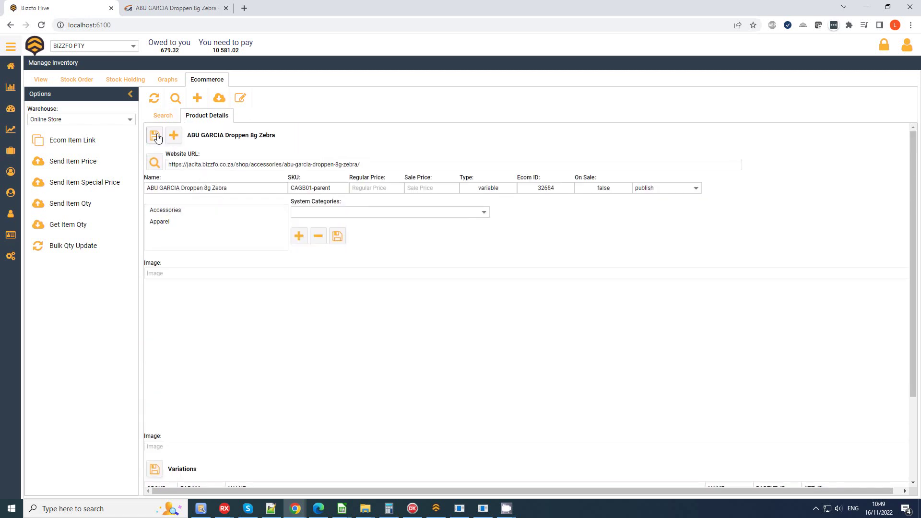
left_click(155, 470)
Reload the product's web store page and check the price of the COPPER color in size 4G
scroll(263, 346, "down", 3)
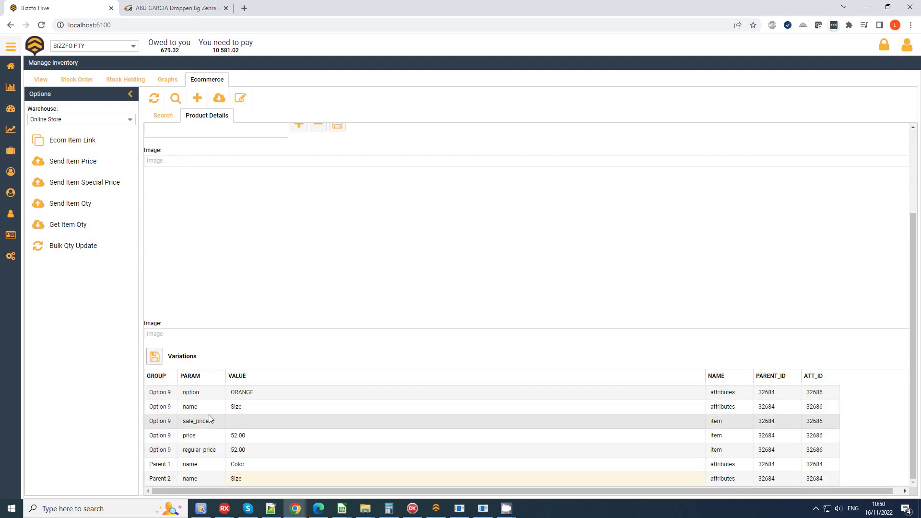
scroll(247, 425, "up", 1)
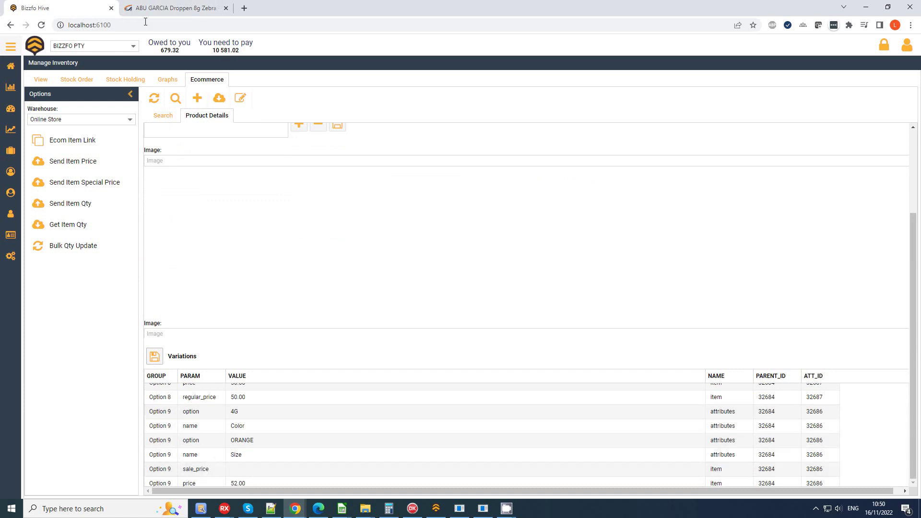
left_click(167, 10)
key("F5")
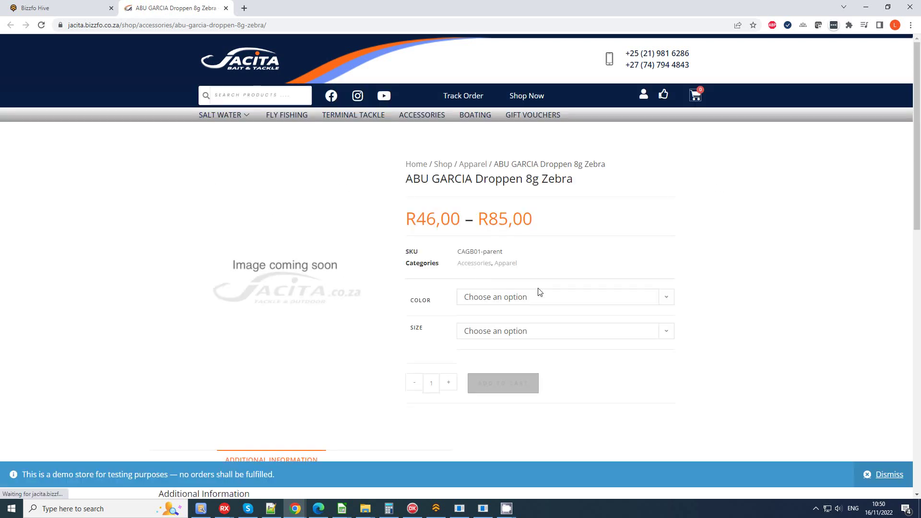
left_click(510, 298)
left_click(516, 322)
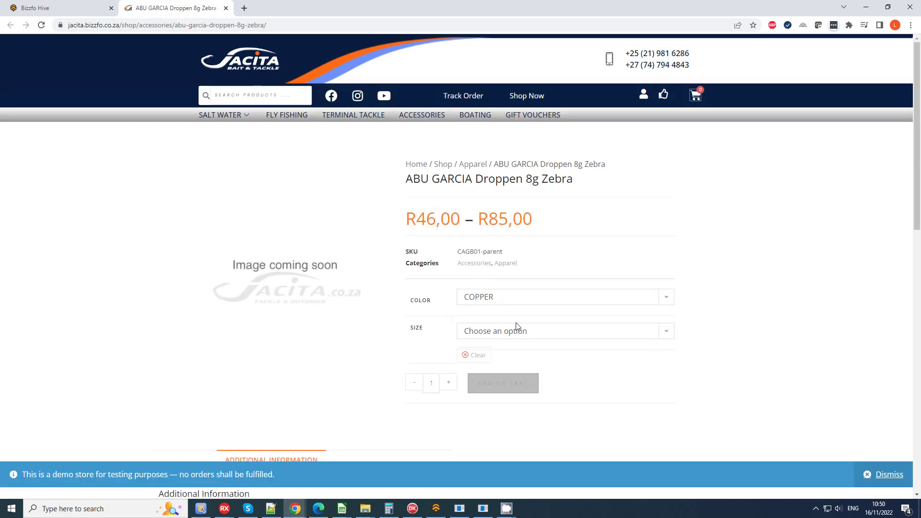
left_click(516, 327)
left_click(508, 355)
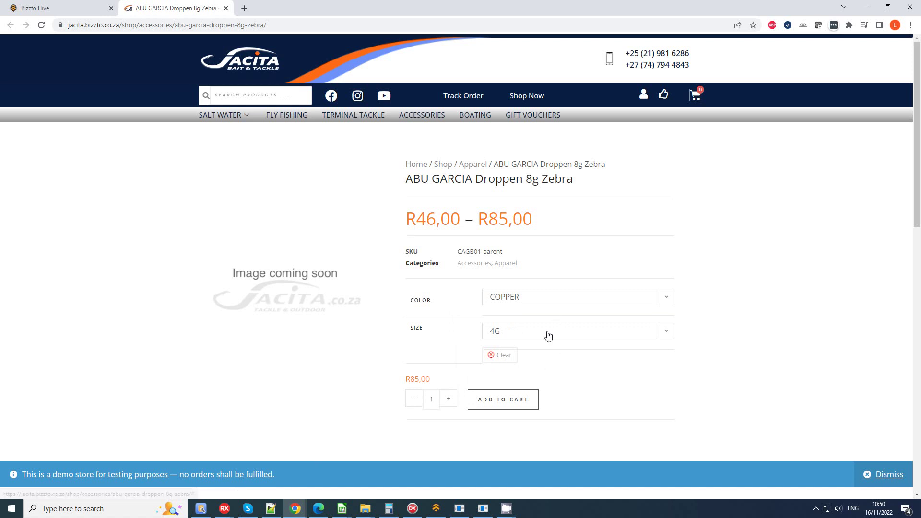
Switch the color to ORANGE in size 4G on the store page to check that variation's price
left_click(532, 300)
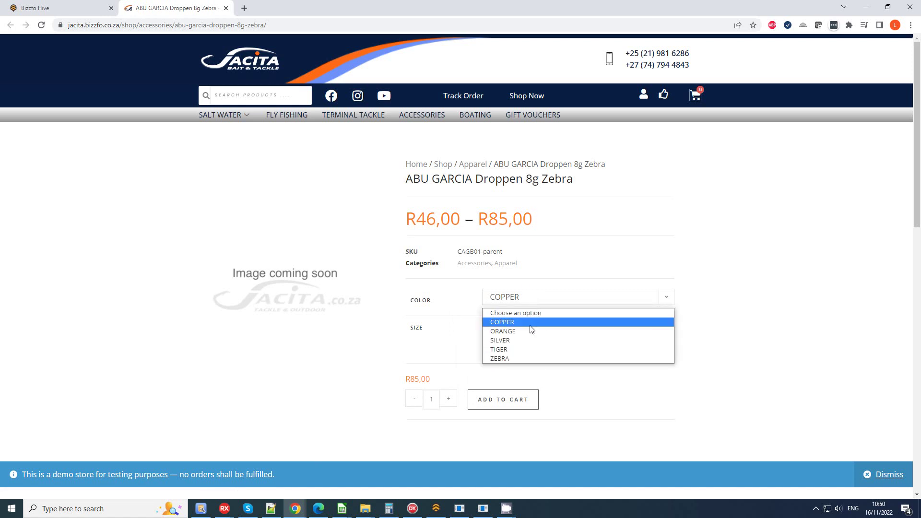
left_click(531, 331)
left_click(526, 329)
left_click(524, 299)
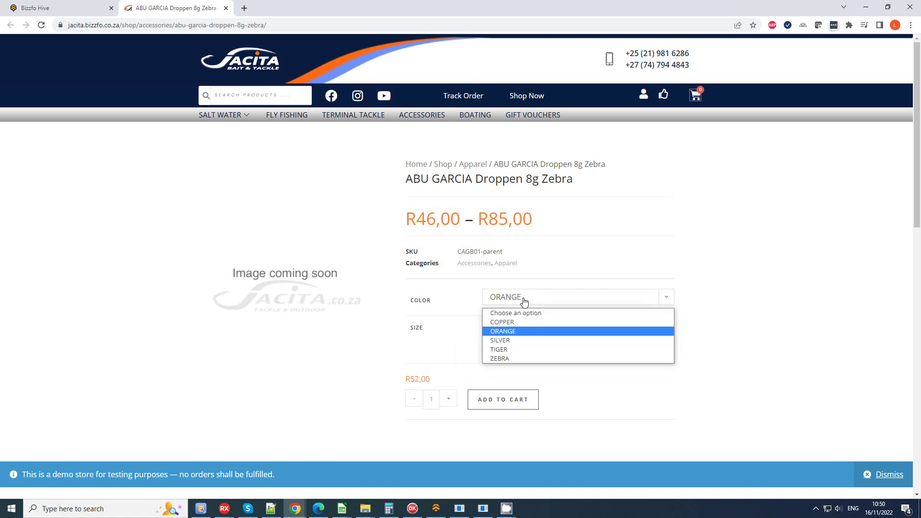
left_click(523, 301)
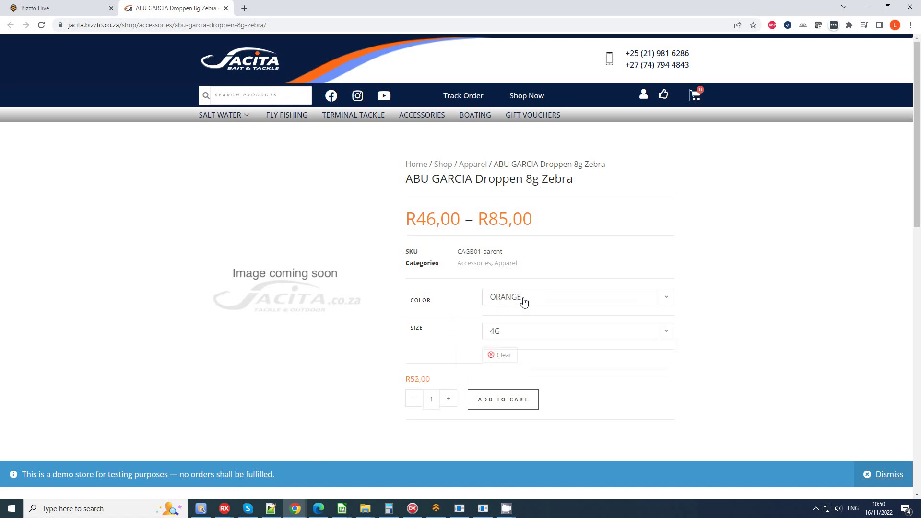
Return to Bizzfo Hive and examine the prices of the 4G variations in Options 6 to 9 of the Variations grid
left_click(59, 4)
left_click(278, 410)
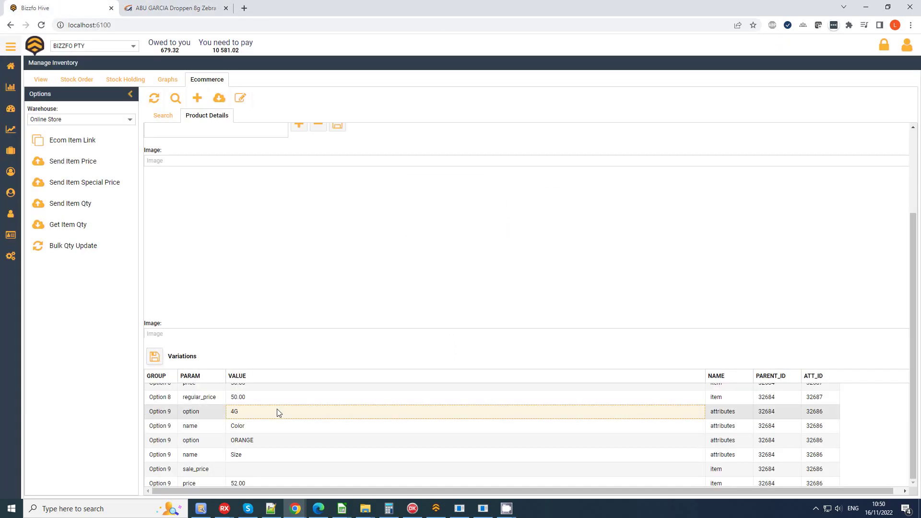
scroll(278, 413, "up", 3)
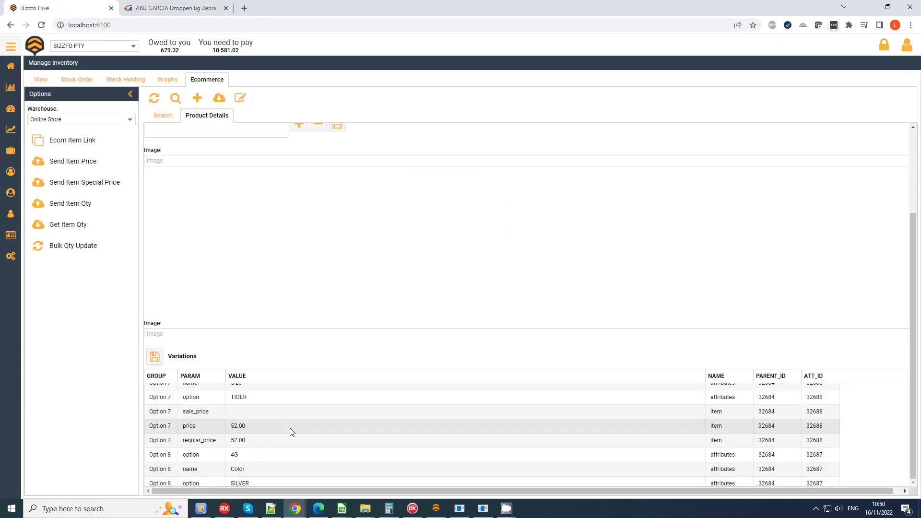
left_click(273, 426)
scroll(294, 428, "up", 1)
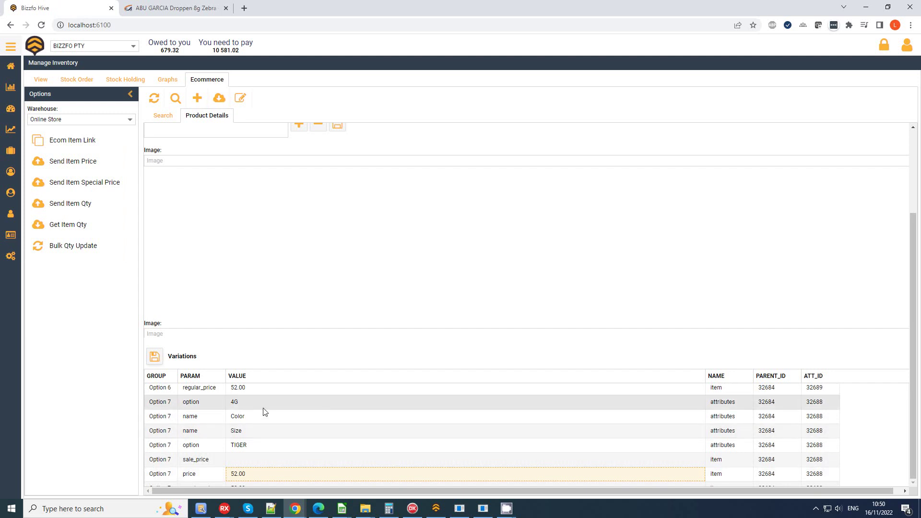
scroll(282, 427, "up", 1)
scroll(282, 426, "up", 2)
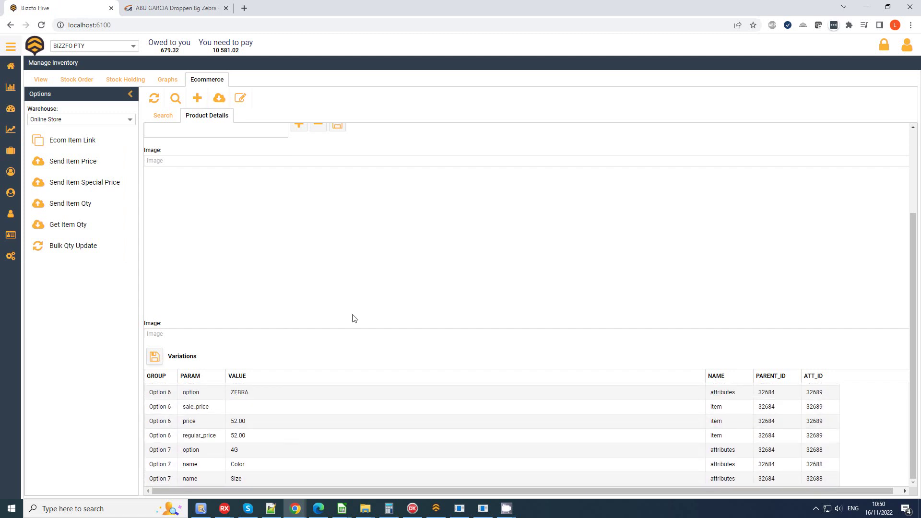
Switch to Bizzfo Point Of Sale and open the inventory list, entering the login password
left_click(508, 512)
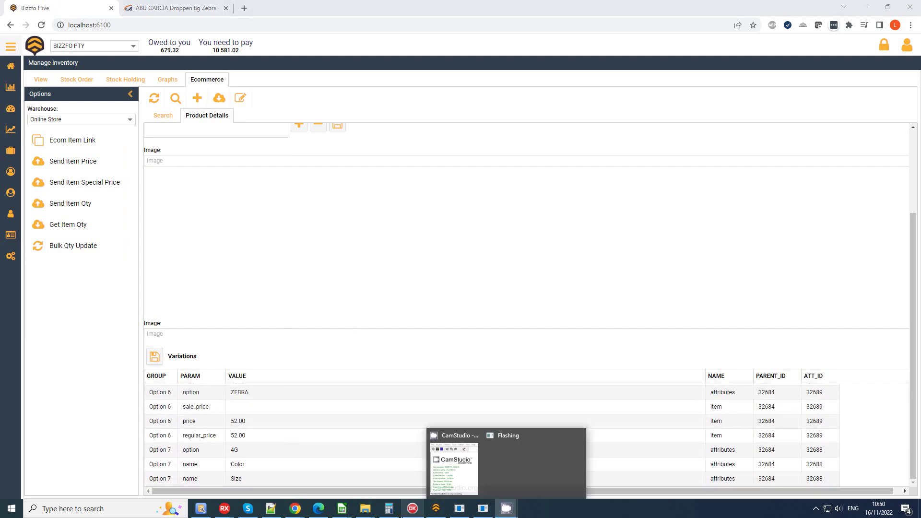
left_click(435, 510)
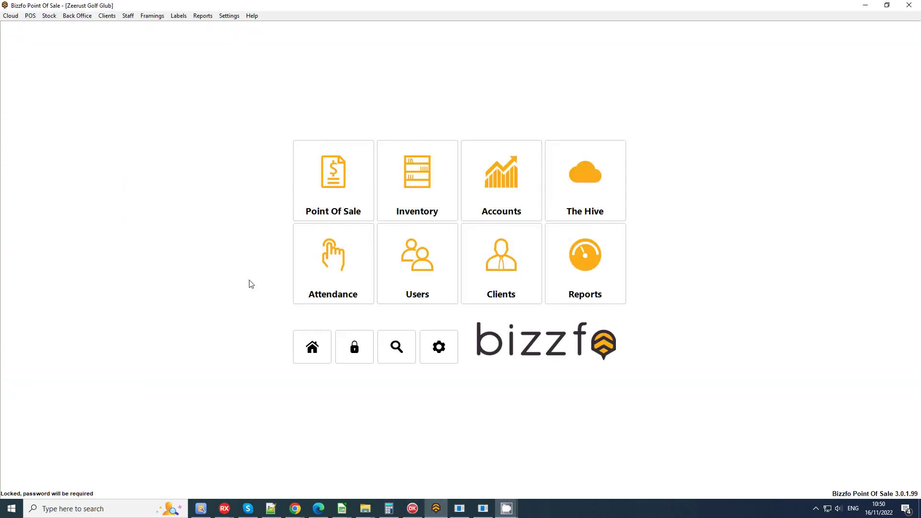
left_click(414, 153)
left_click(444, 177)
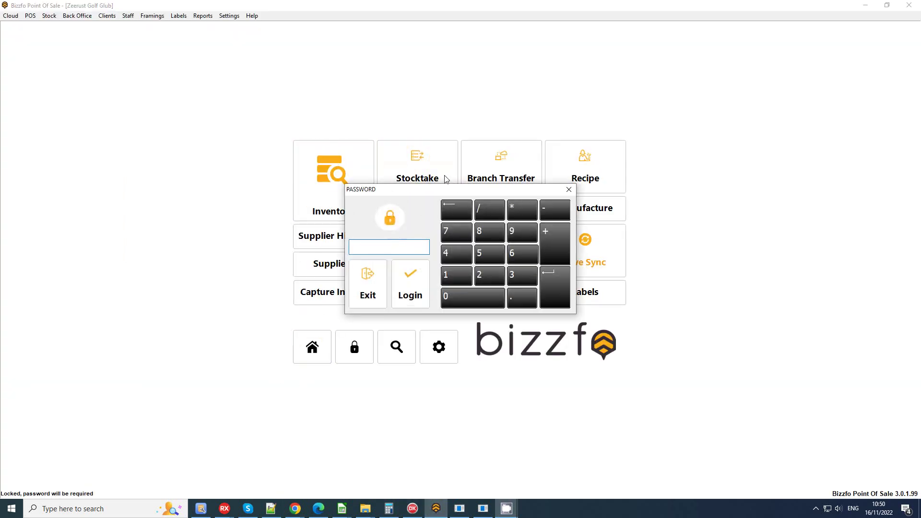
key("Return")
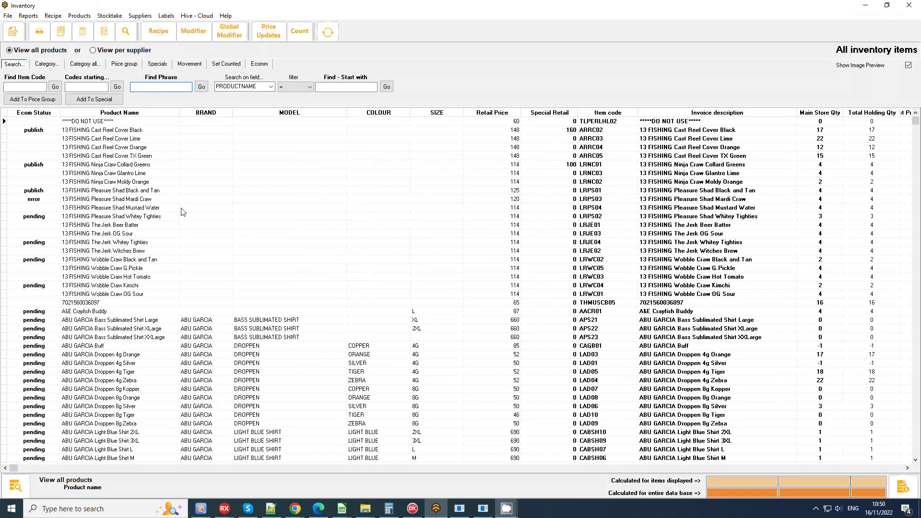
Show the inventory's e-commerce options and view the image preview of 13 FISHING Cast Reel Cover Black
left_click(147, 224)
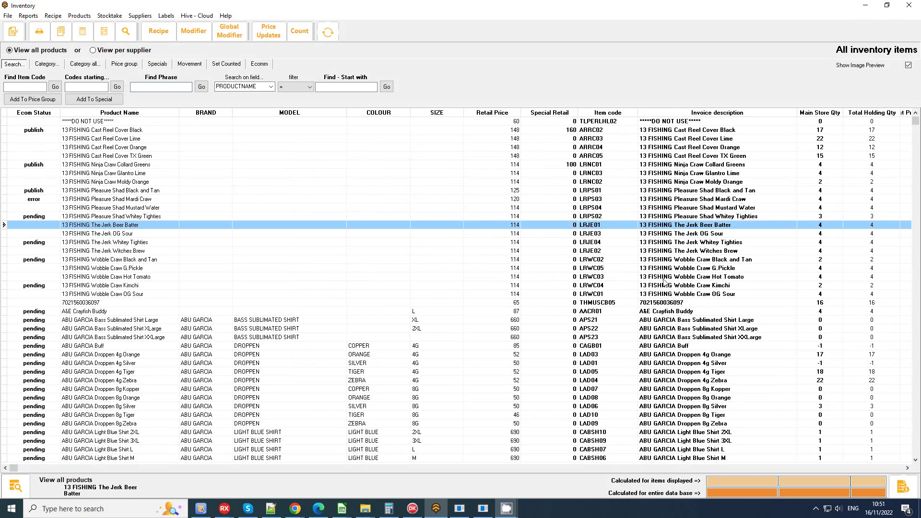
left_click(259, 68)
left_click(146, 251)
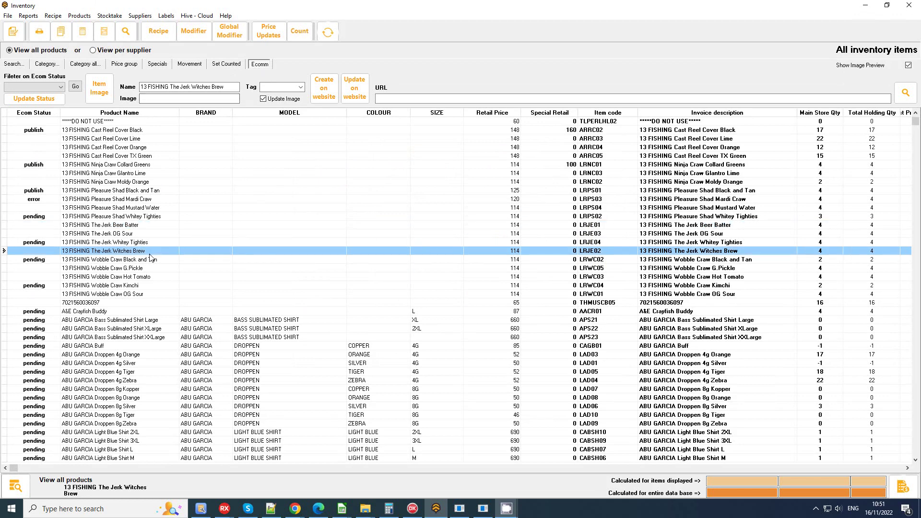
scroll(151, 257, "up", 14)
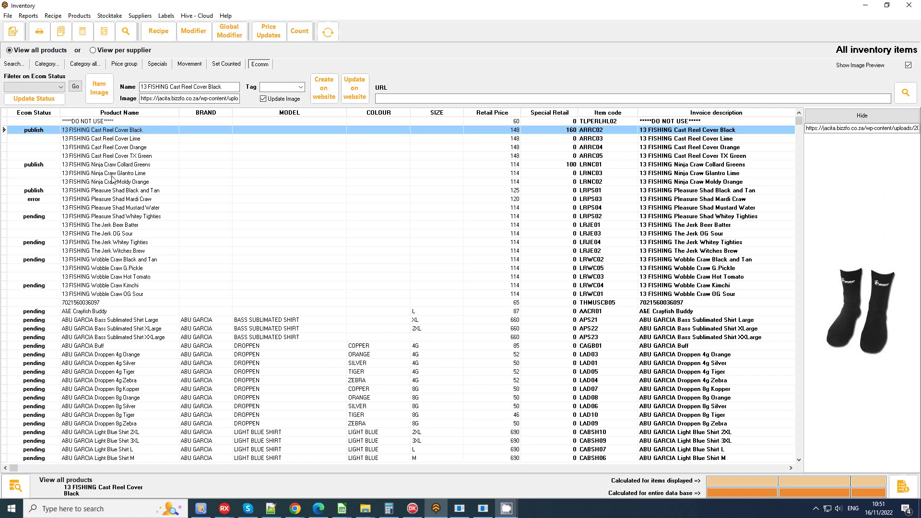
left_click(127, 139)
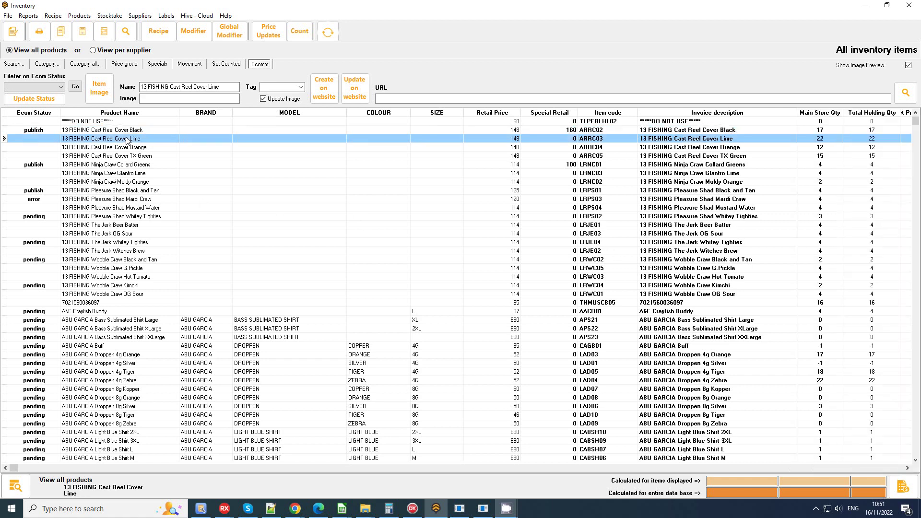
key("Up")
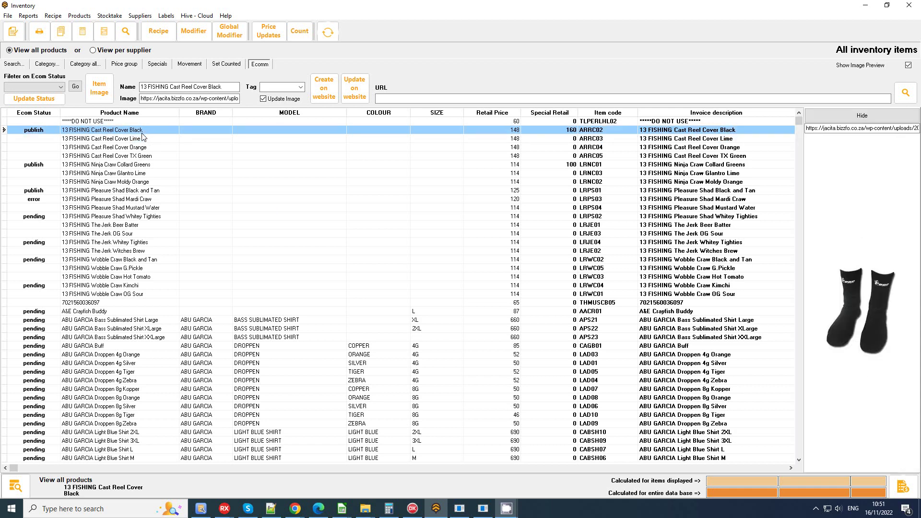
Set the image of 13 FISHING Cast Reel Cover Lime to the copied URL ending in 23033b475bd0d7d8001c8337c5b702f4.jpg
left_click(115, 141)
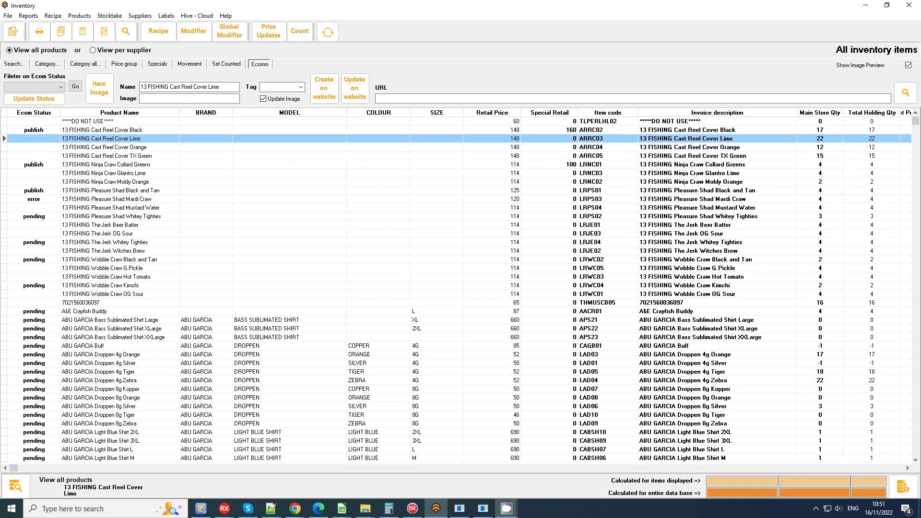
key("alt+Tab")
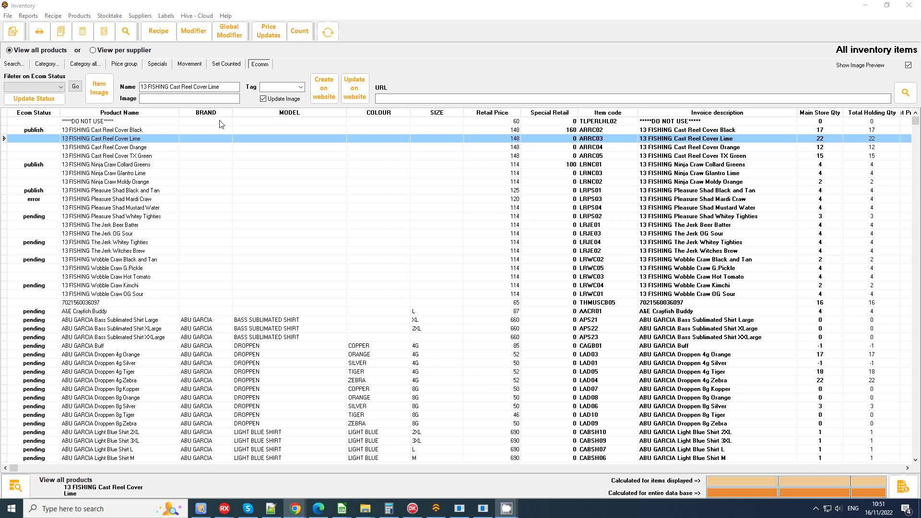
left_click(213, 99)
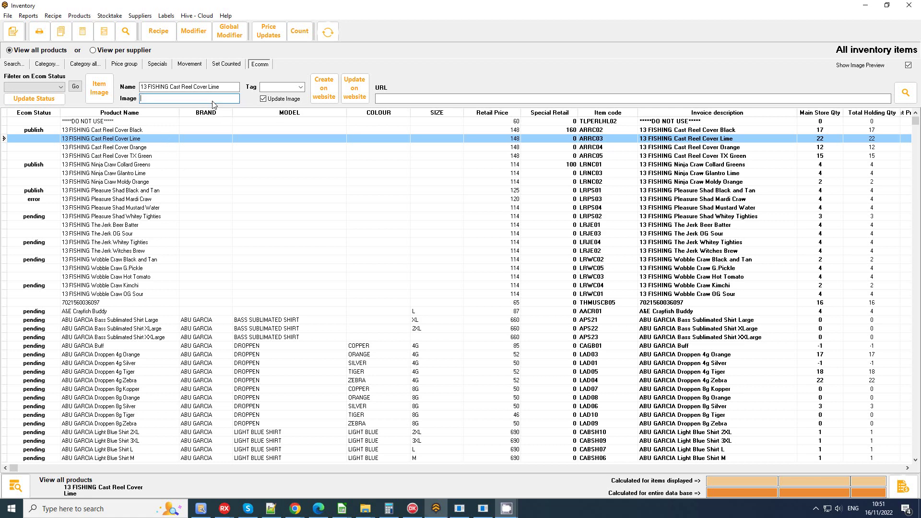
key("ctrl+v")
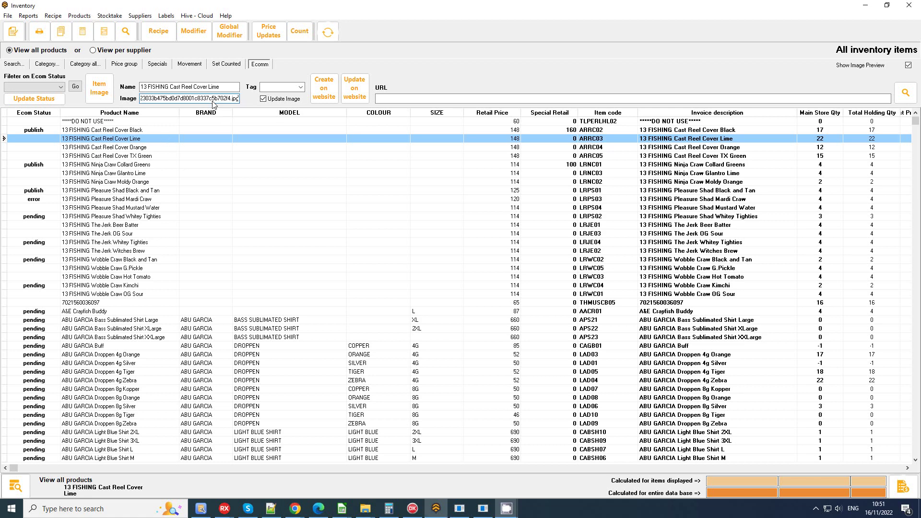
left_click(324, 95)
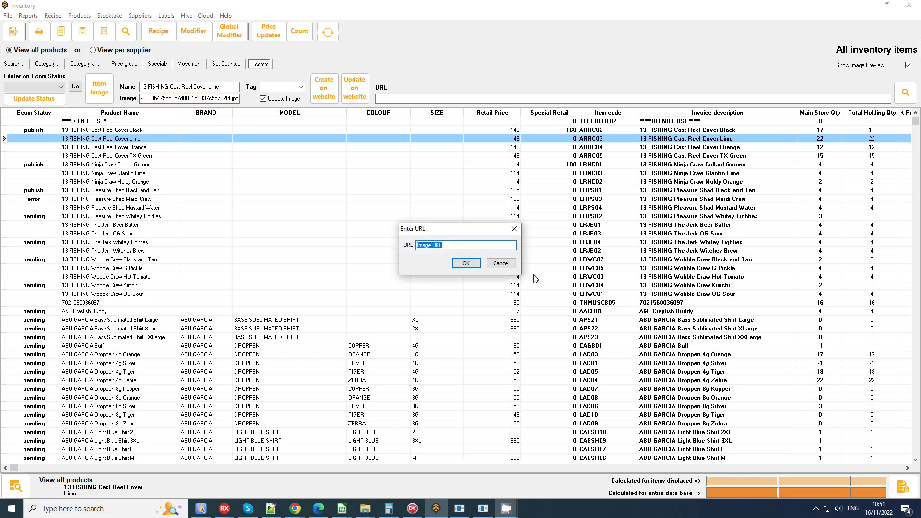
key("ctrl+v")
key("Return")
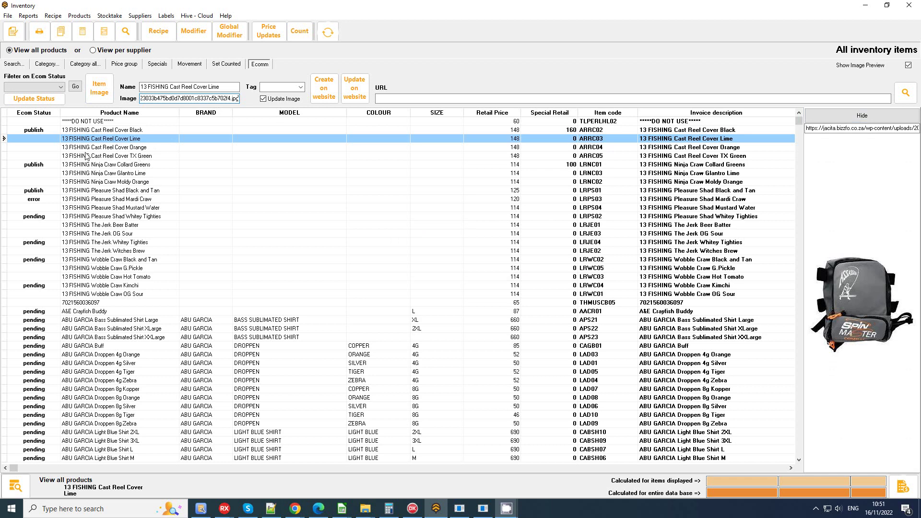
Create the 13 FISHING Cast Reel Cover Lime product on the website
left_click(324, 88)
left_click(491, 275)
left_click(46, 140)
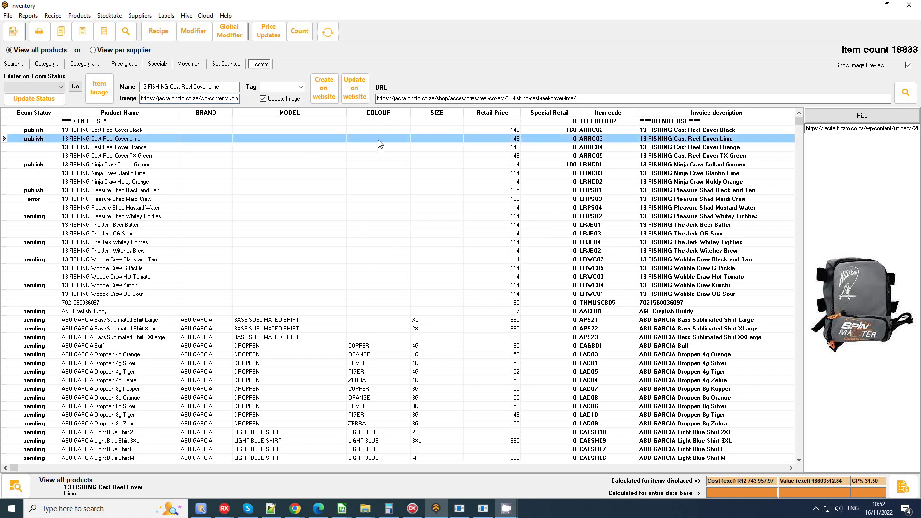
Open the new product's web store page from its URL and check its image and price
left_click_drag(601, 100, 368, 101)
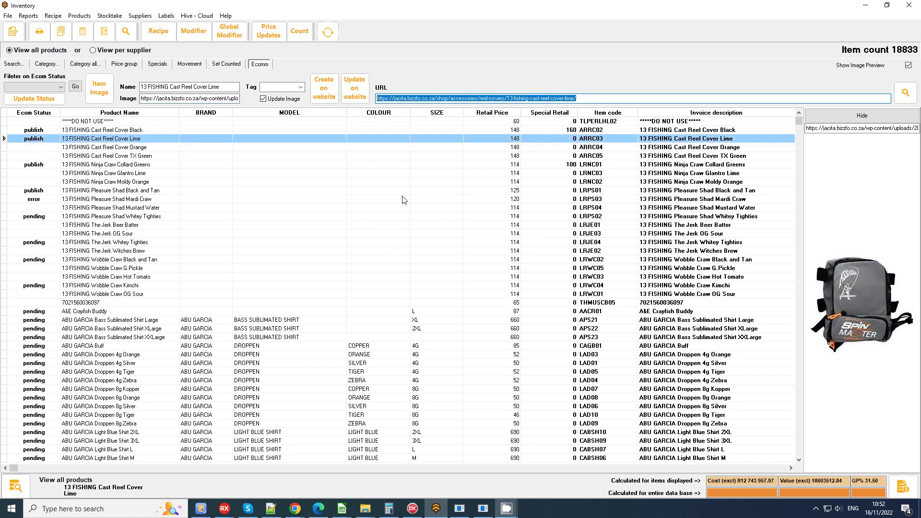
left_click(907, 93)
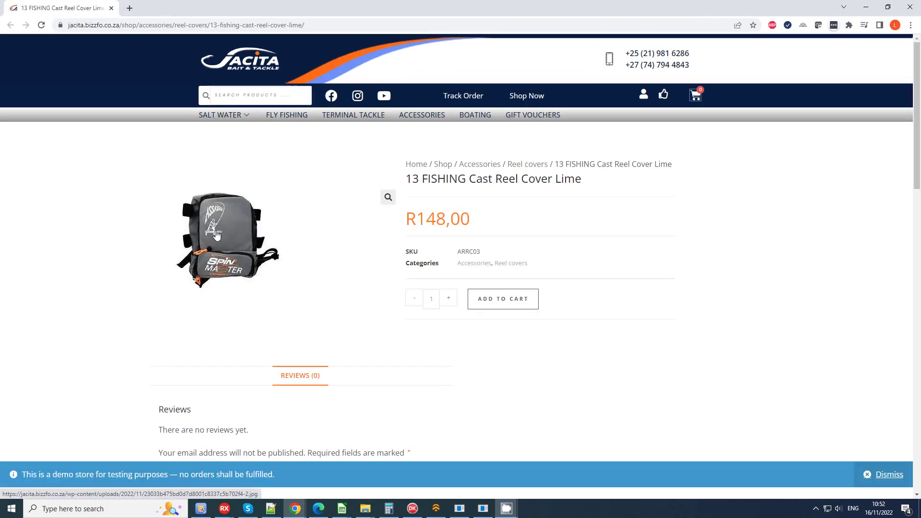
double_click(456, 217)
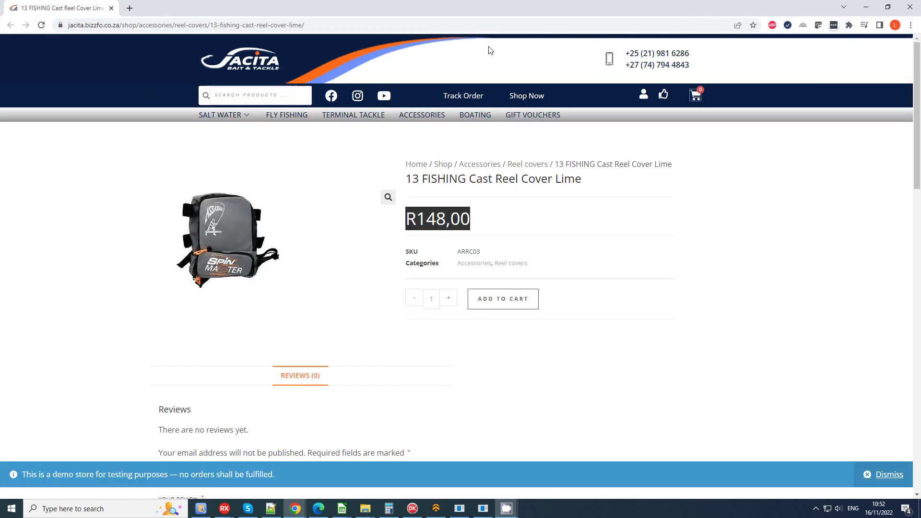
left_click_drag(729, 3, 0, 115)
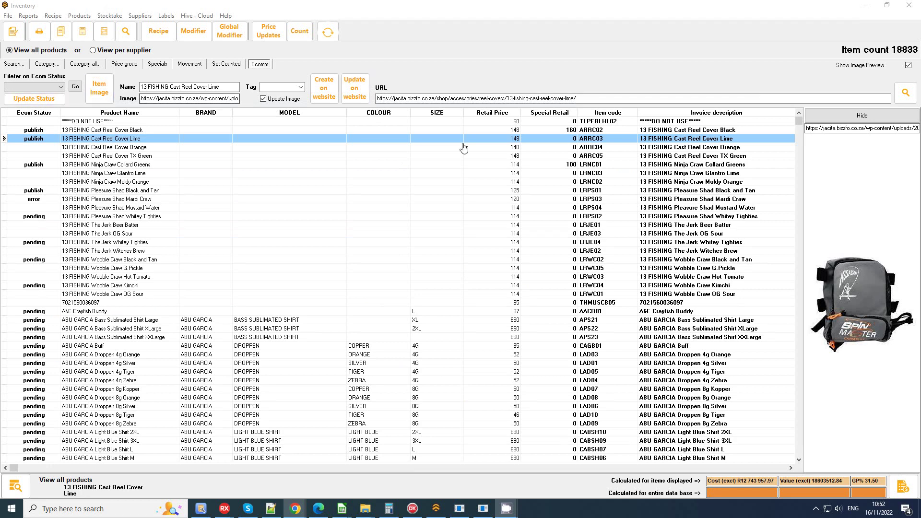
Set the Special Price of 13 FISHING Cast Reel Cover Lime to 140, save the item and update it on the website
double_click(496, 141)
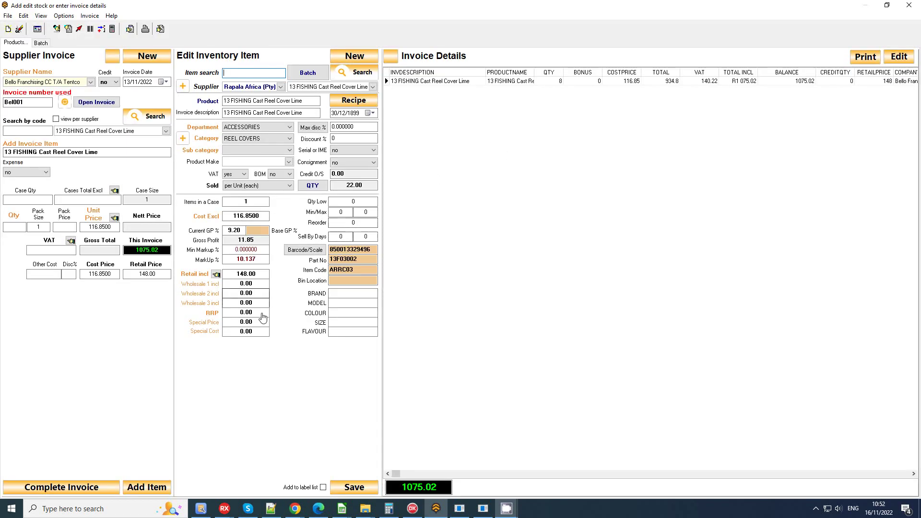
left_click_drag(253, 324, 167, 326)
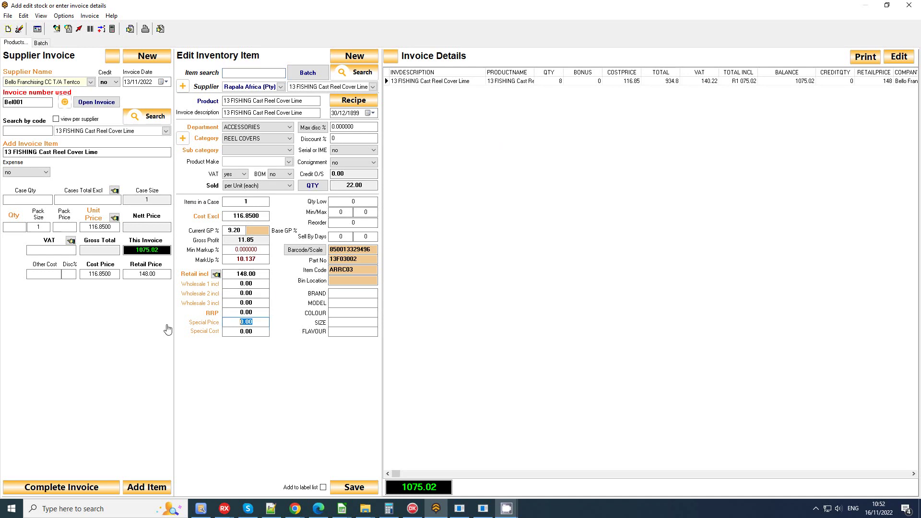
type("140")
left_click(355, 487)
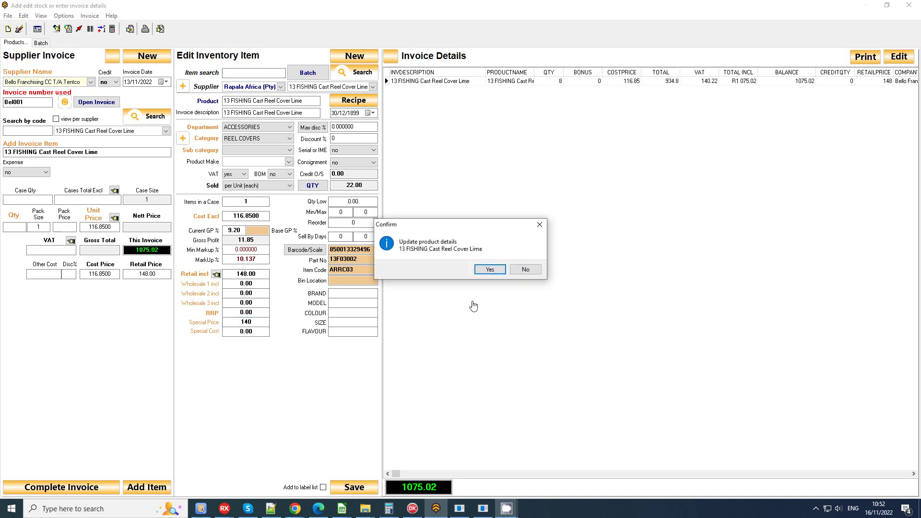
left_click(485, 272)
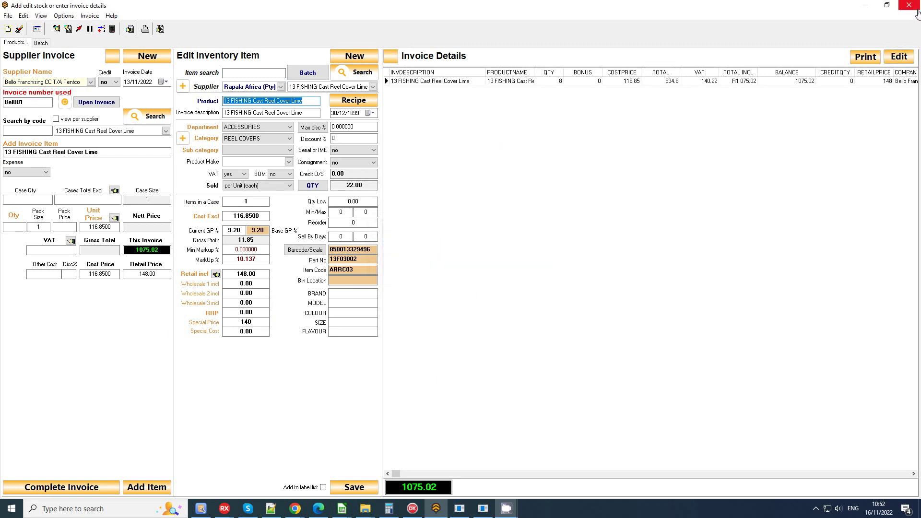
left_click(909, 5)
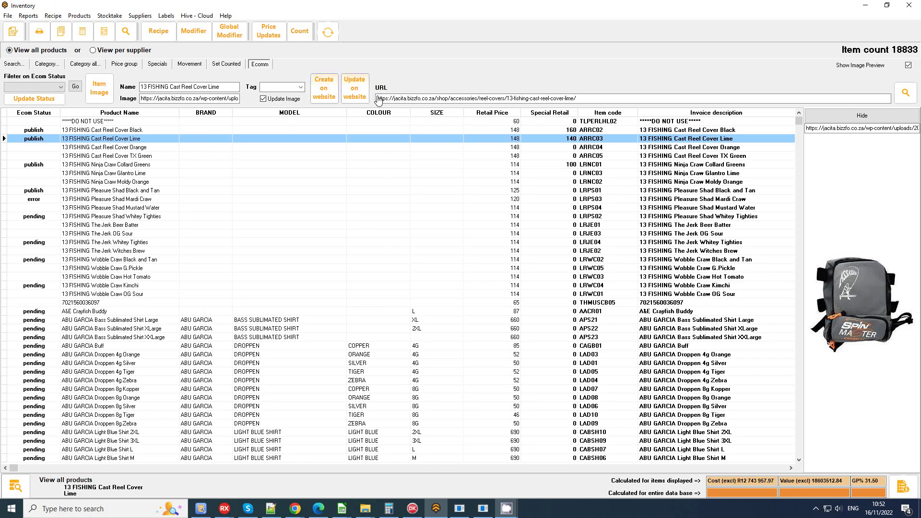
left_click(355, 91)
left_click(482, 273)
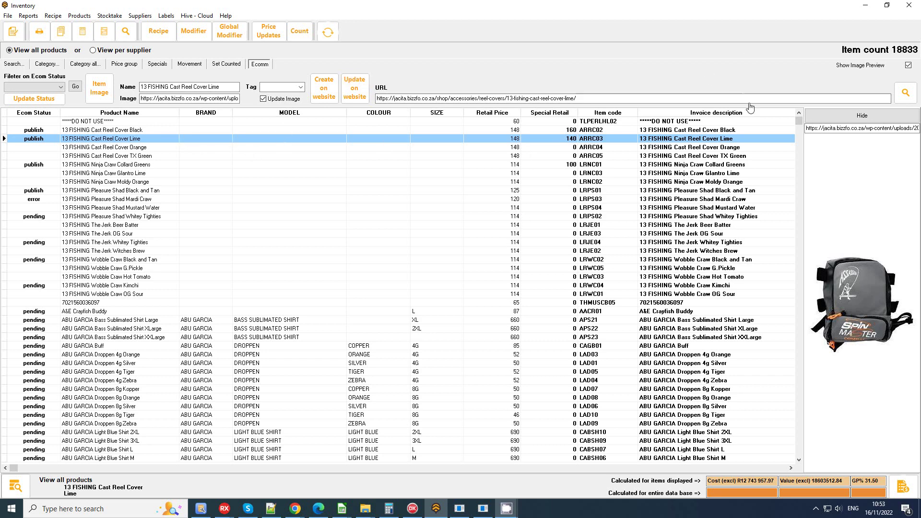
Reopen the product's web store page to check its sale price
left_click(906, 100)
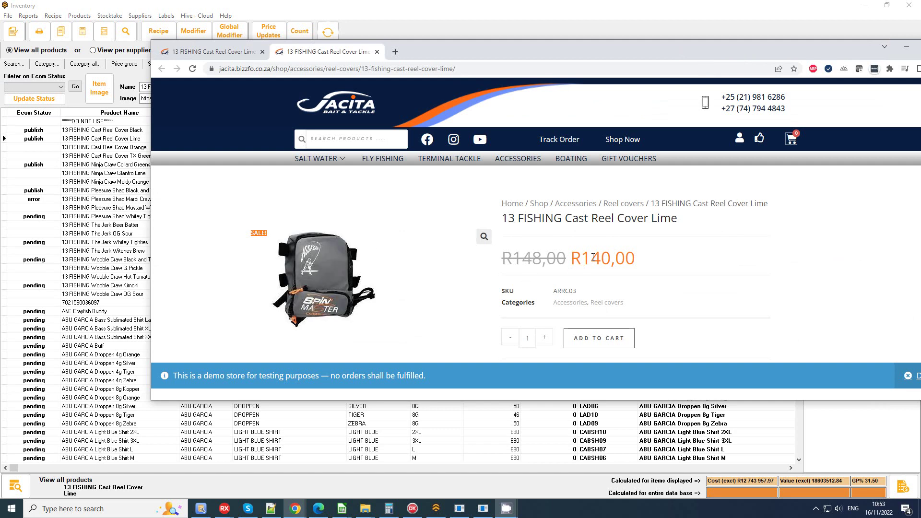
double_click(613, 259)
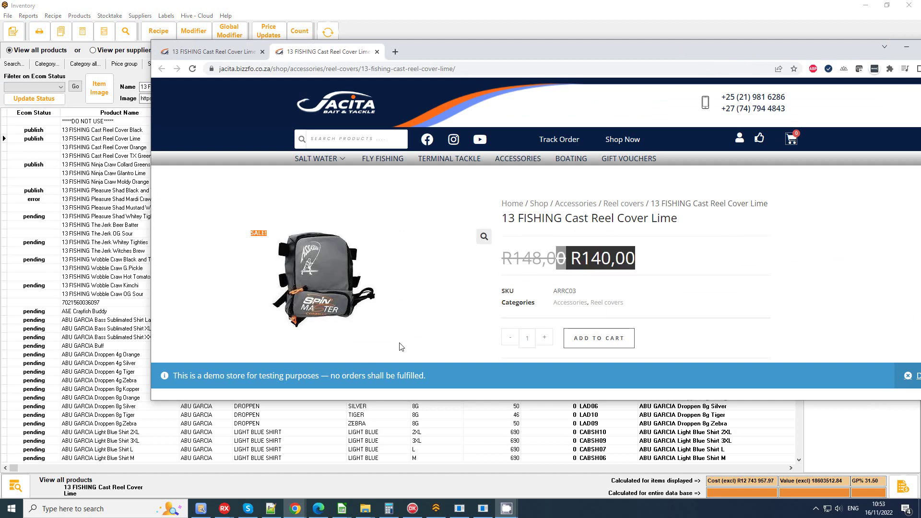
left_click_drag(645, 57, 0, 93)
Set the web status of 13 FISHING Cast Reel Cover Lime to draft and update it
left_click(145, 138)
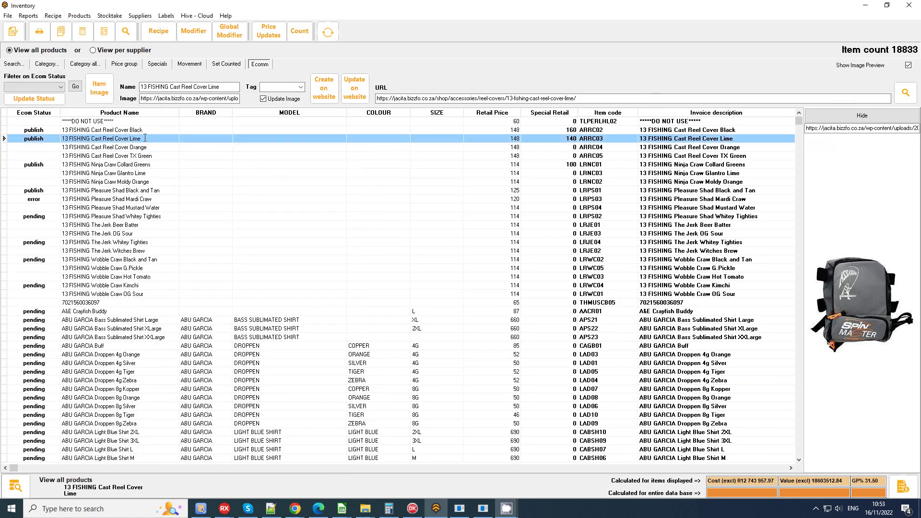
left_click(41, 87)
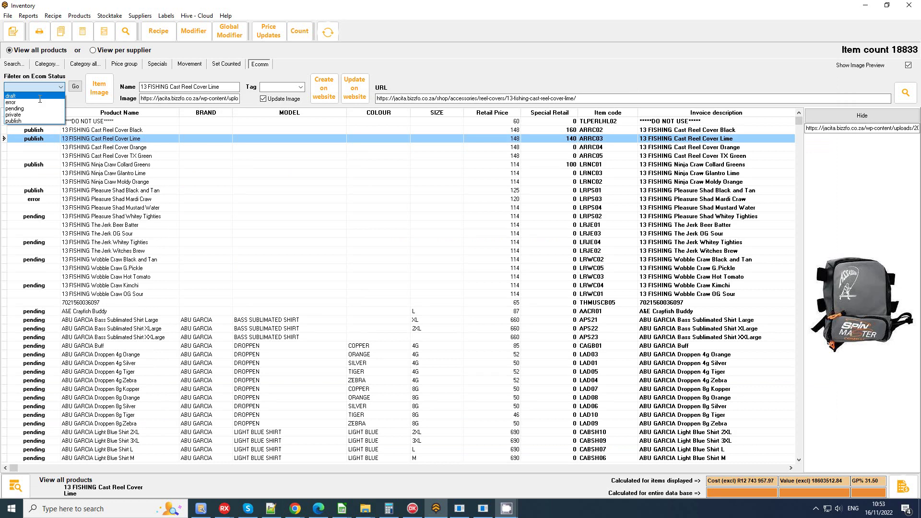
left_click(39, 98)
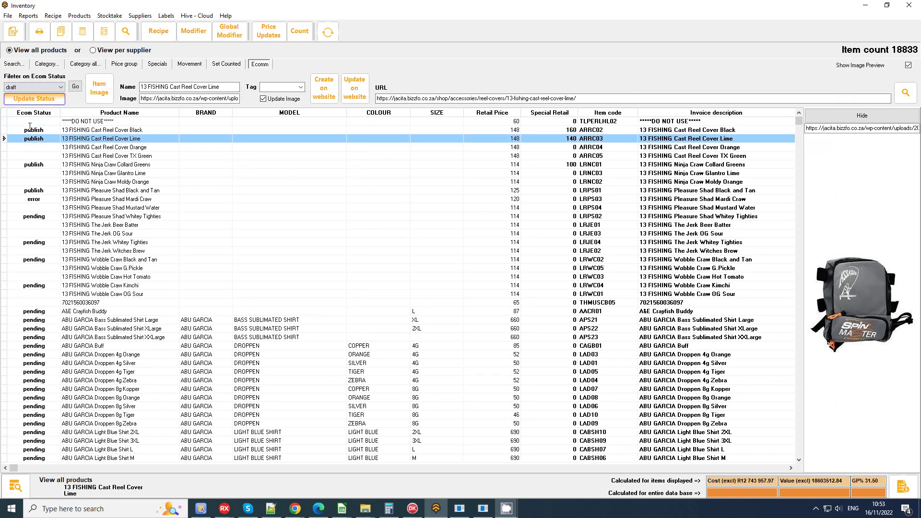
left_click(39, 99)
left_click(490, 273)
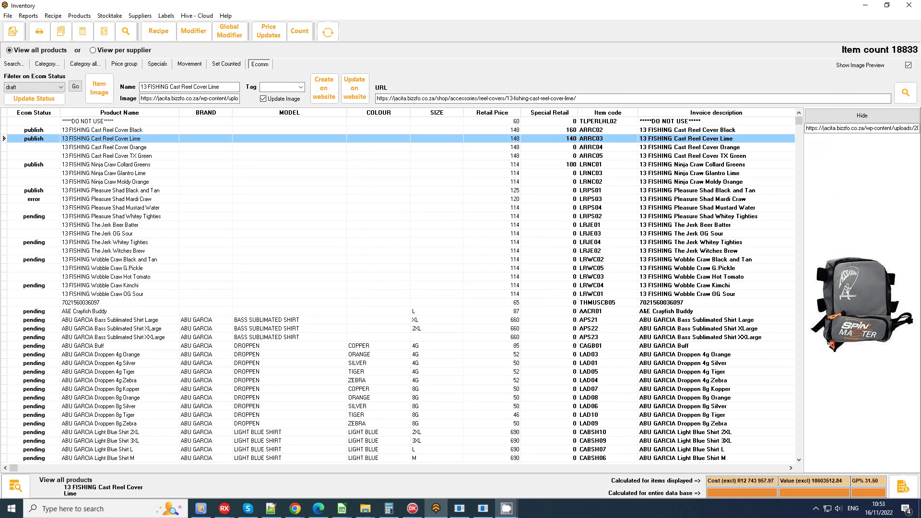
Reload the 13 FISHING Cast Reel Cover Lime web store page in the browser to check whether the draft product is reachable
left_click_drag(0, 95, 558, 78)
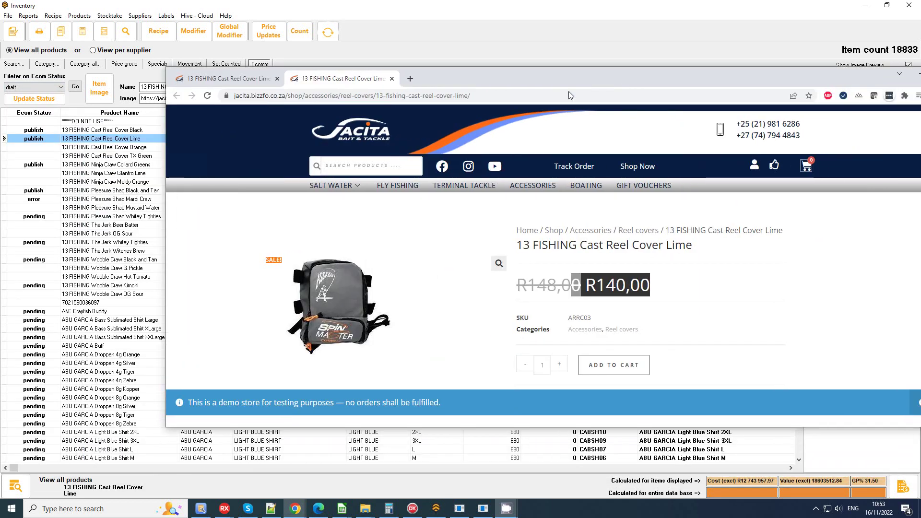
left_click(503, 95)
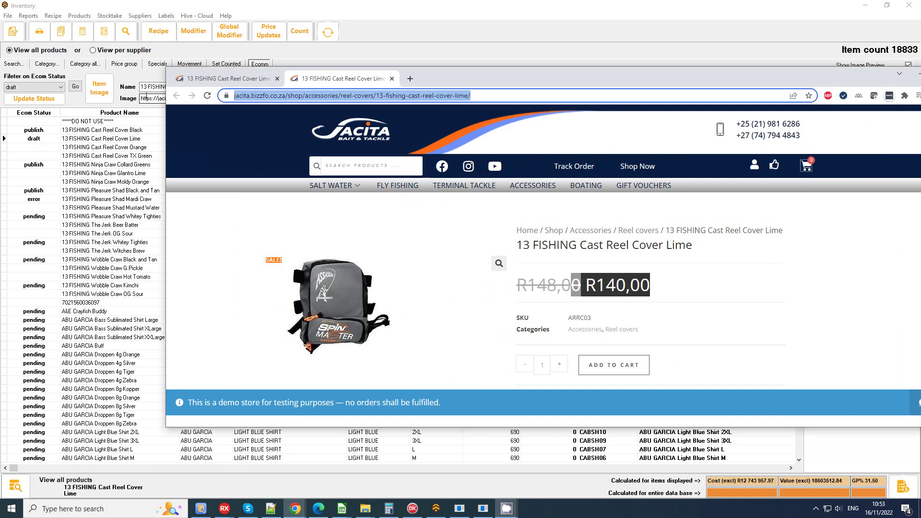
key("Return")
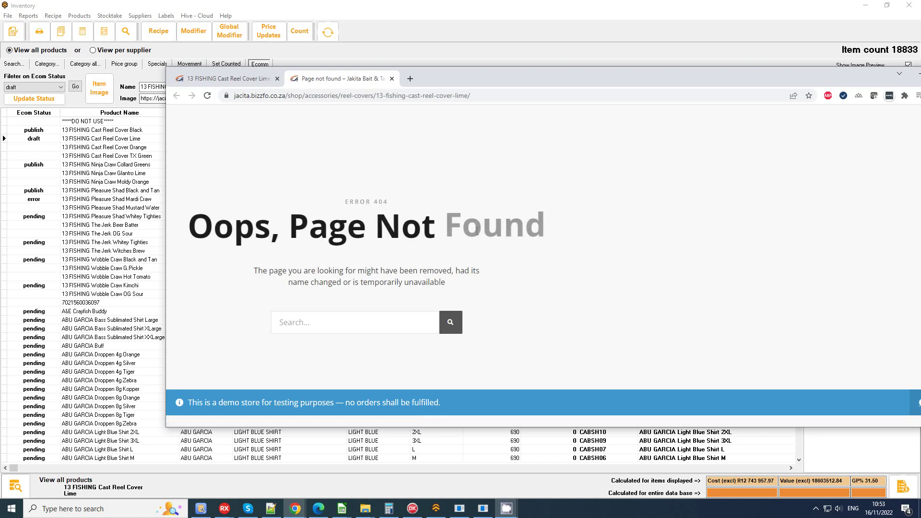
Set the web status of 13 FISHING Cast Reel Cover Lime to publish and update it
left_click(37, 138)
left_click(53, 87)
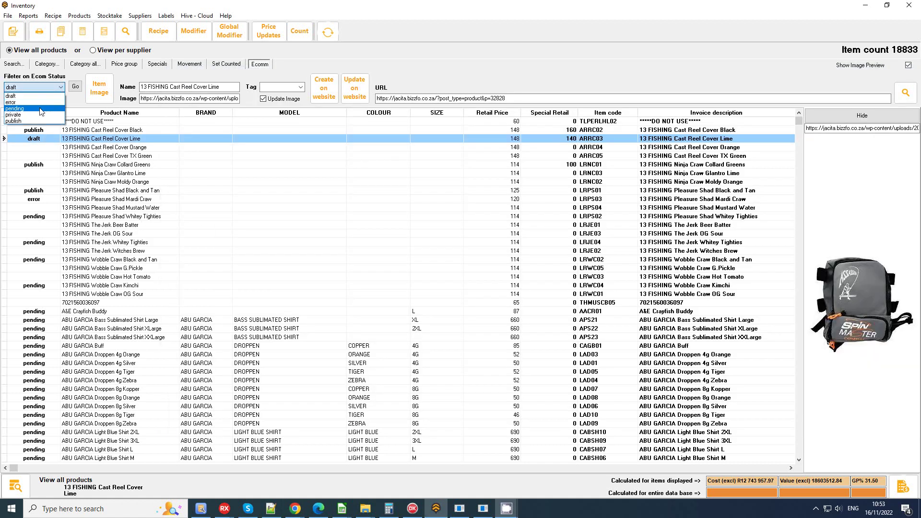
left_click(33, 121)
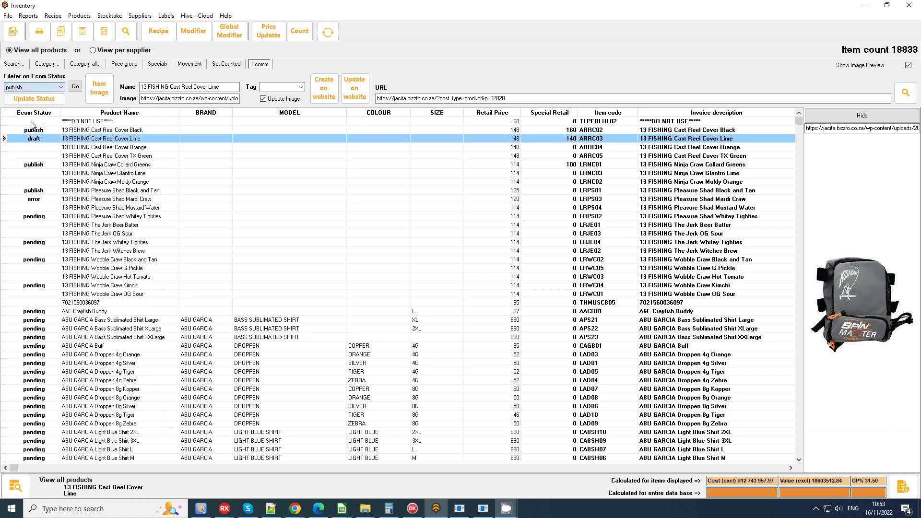
left_click(53, 103)
left_click(434, 273)
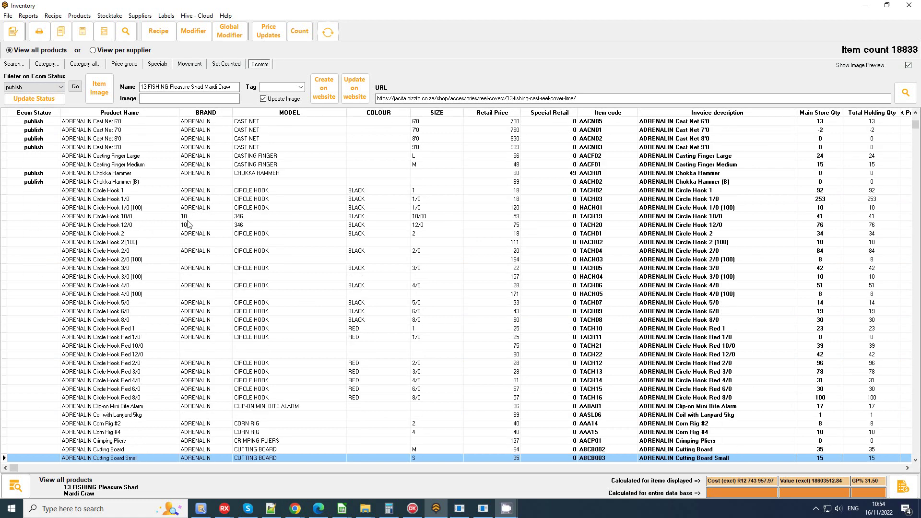
left_click(443, 216)
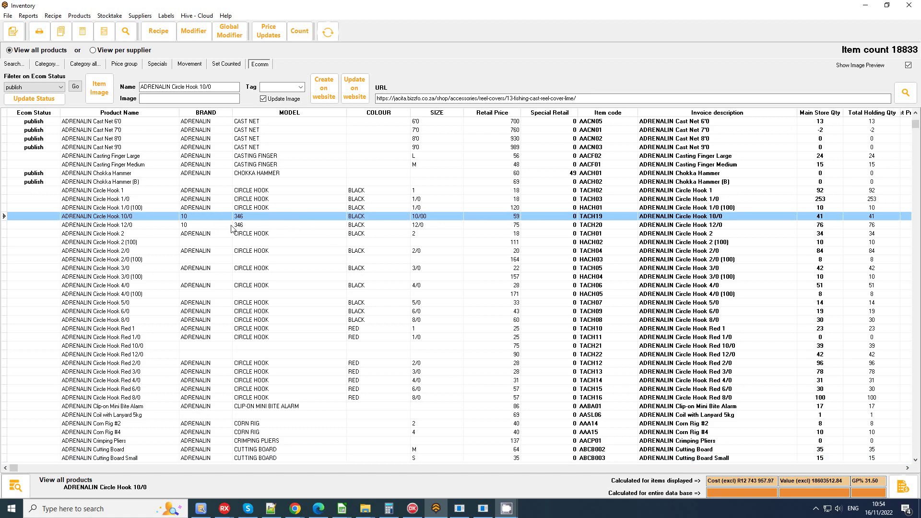
left_click(142, 224, "shift")
scroll(182, 283, "up", 3)
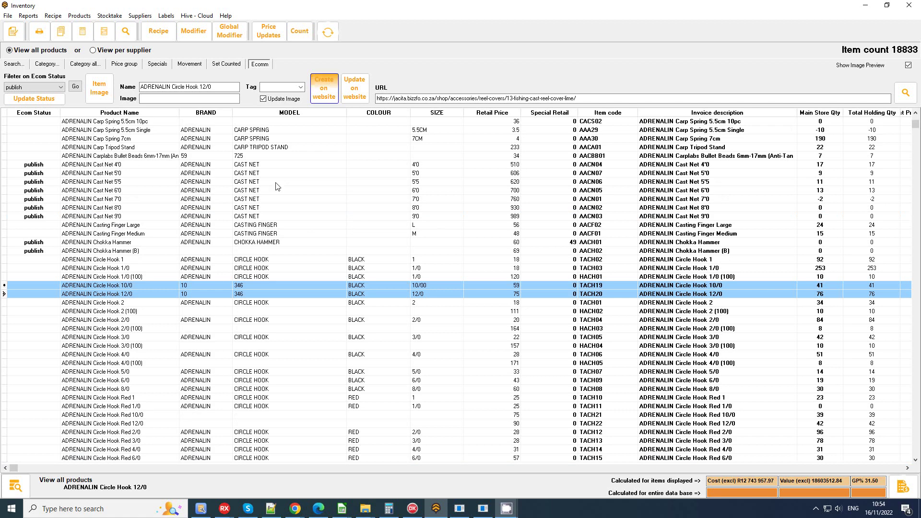
left_click(356, 297)
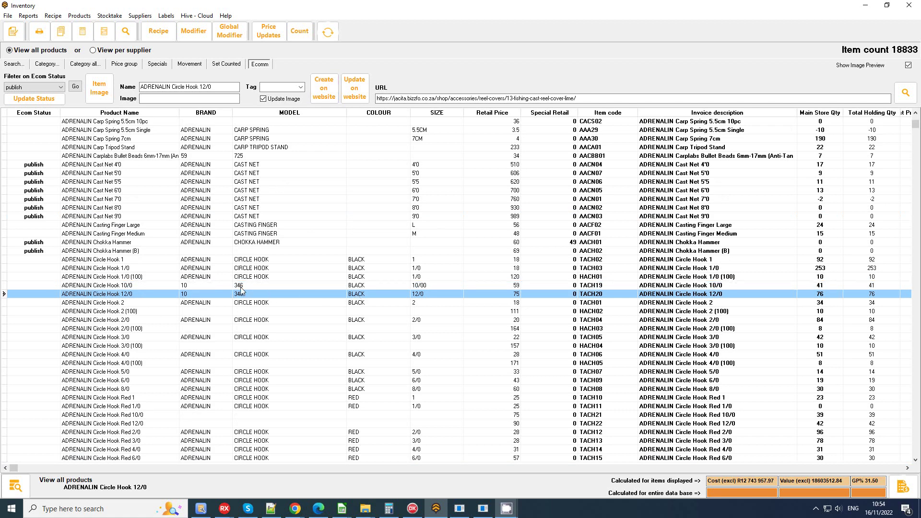
Fetch an image URL from the browser and set it as the item image of ADRENALIN Circle Hook 10/0
left_click(164, 286)
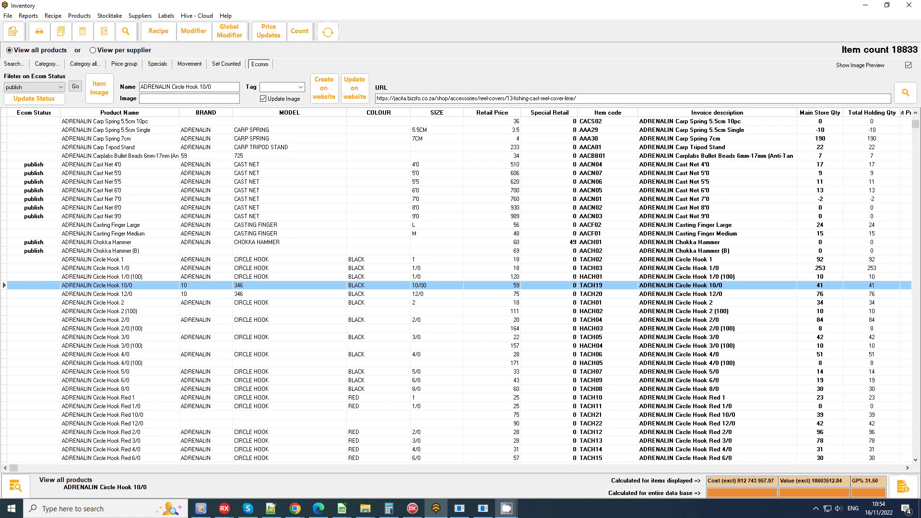
key("alt+Tab")
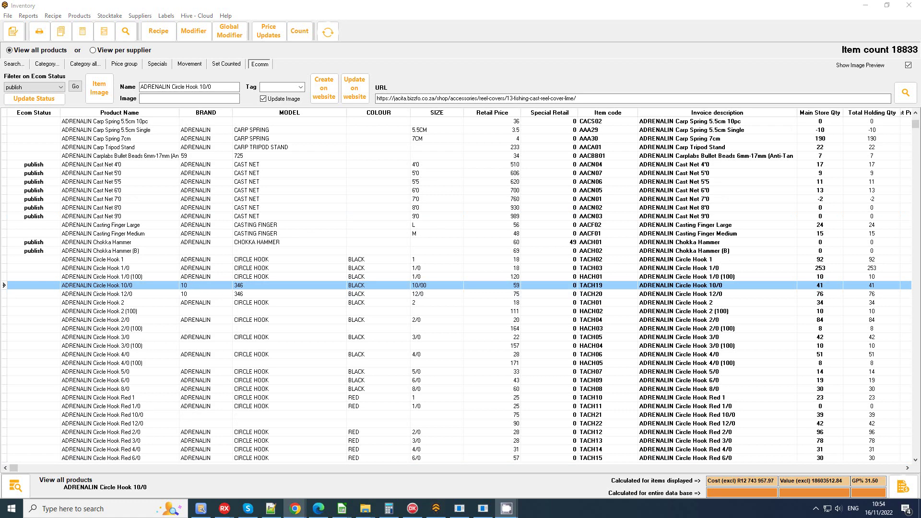
key("alt+Tab")
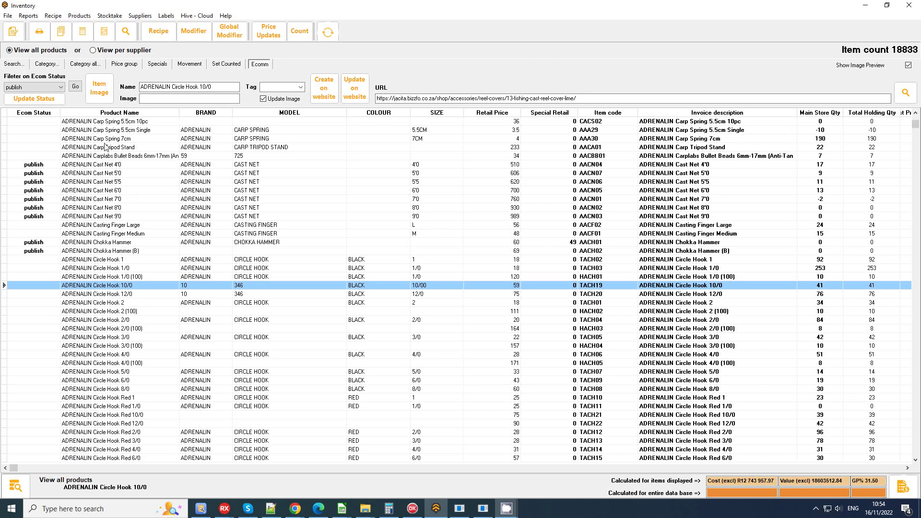
left_click(98, 88)
key("ctrl+v")
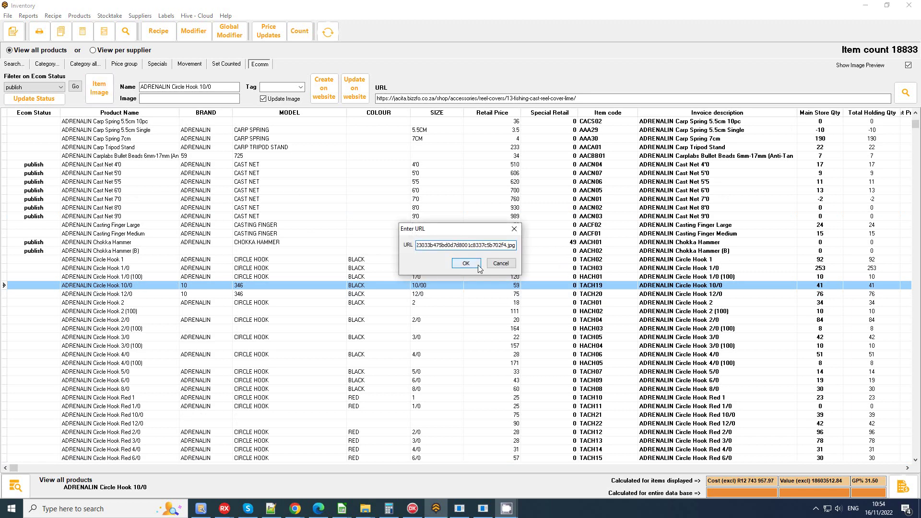
left_click(465, 264)
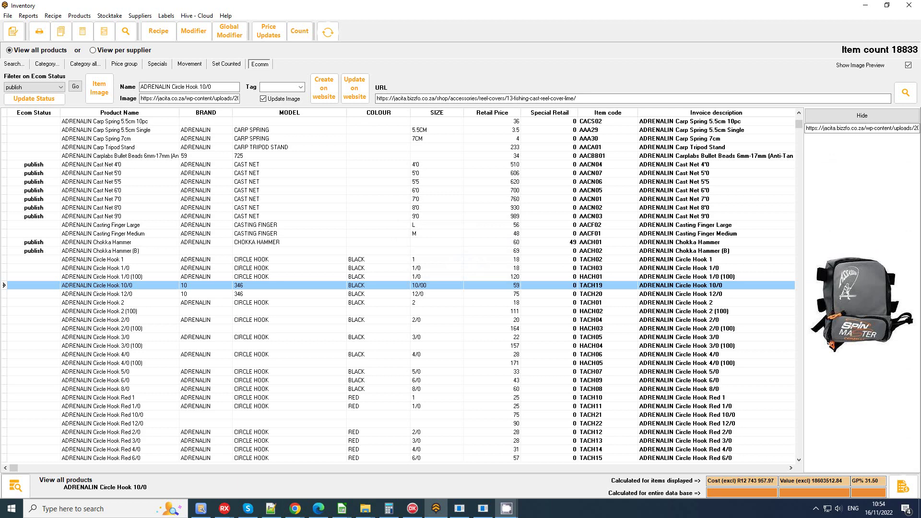
Set a different image URL from the browser on ADRENALIN Circle Hook 12/0 and compare both hooks' image previews
key("alt+Tab")
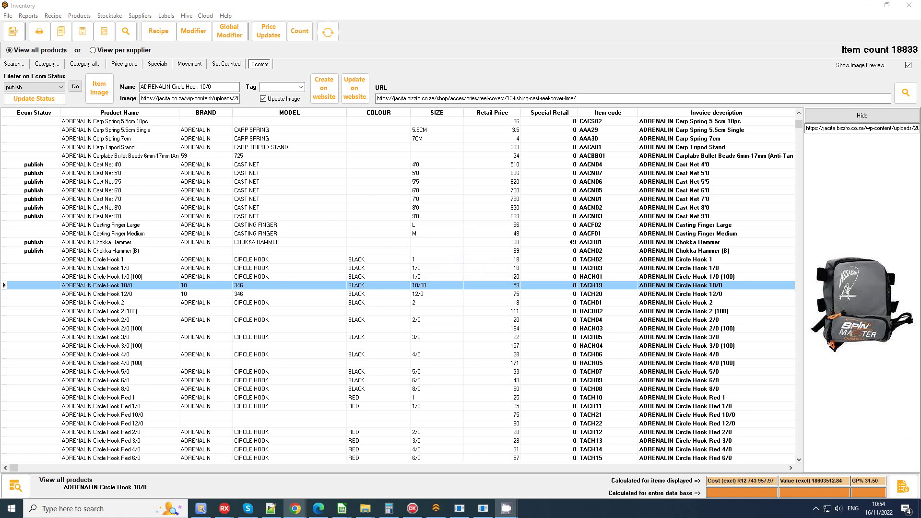
left_click(272, 294)
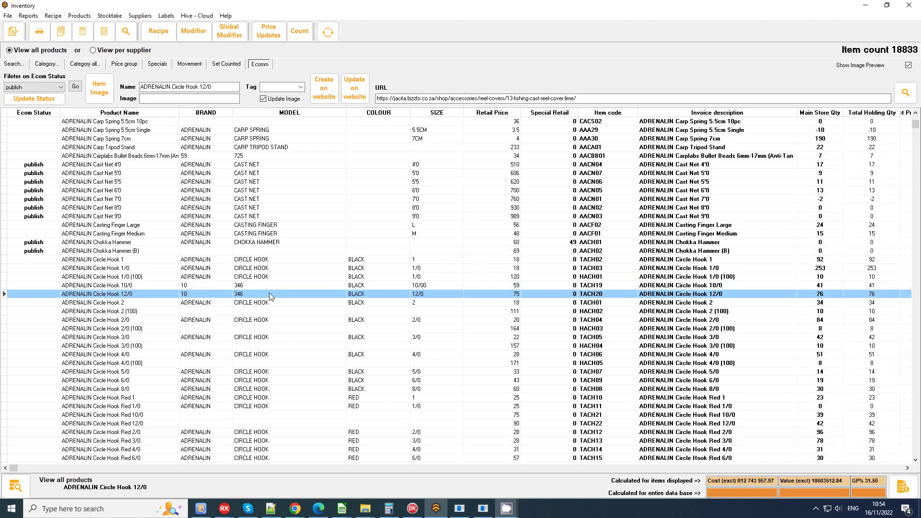
left_click(99, 88)
key("ctrl+v")
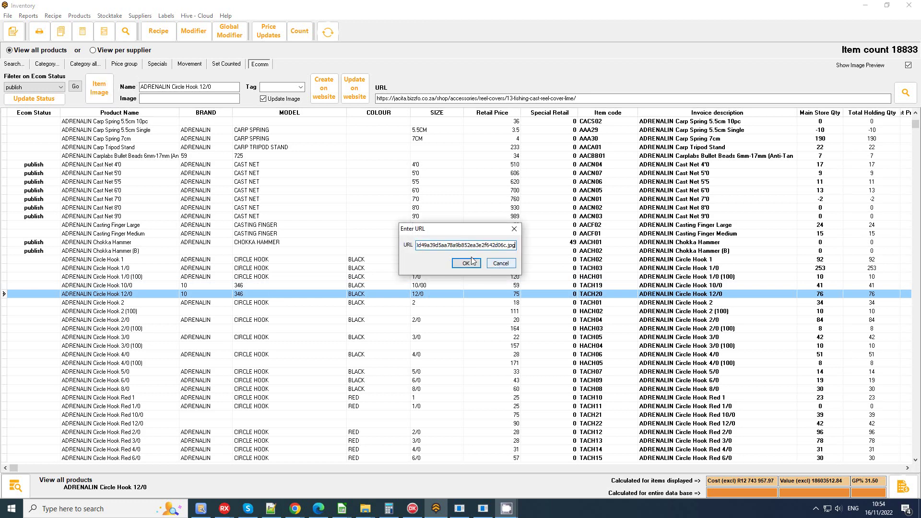
left_click(466, 262)
left_click(260, 284)
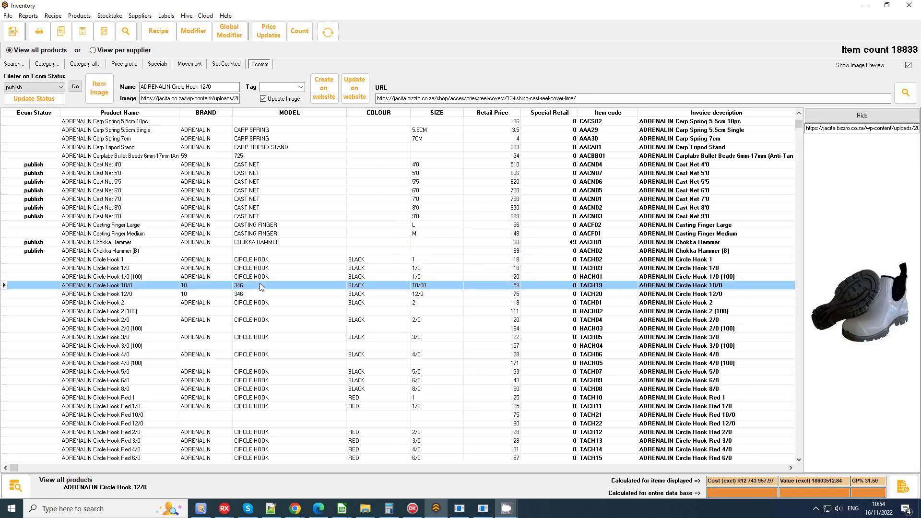
left_click(275, 294)
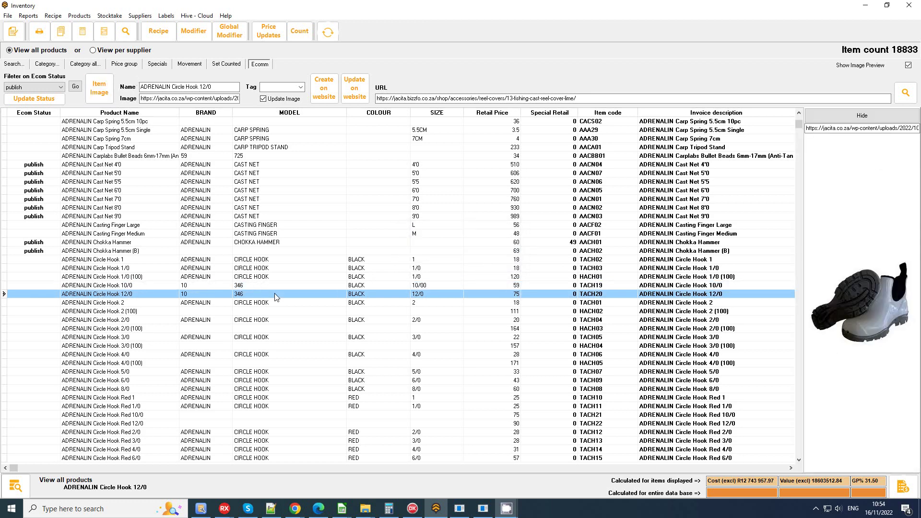
Create ADRENALIN Circle Hook 10/0 and 12/0 together on the website
left_click(128, 287)
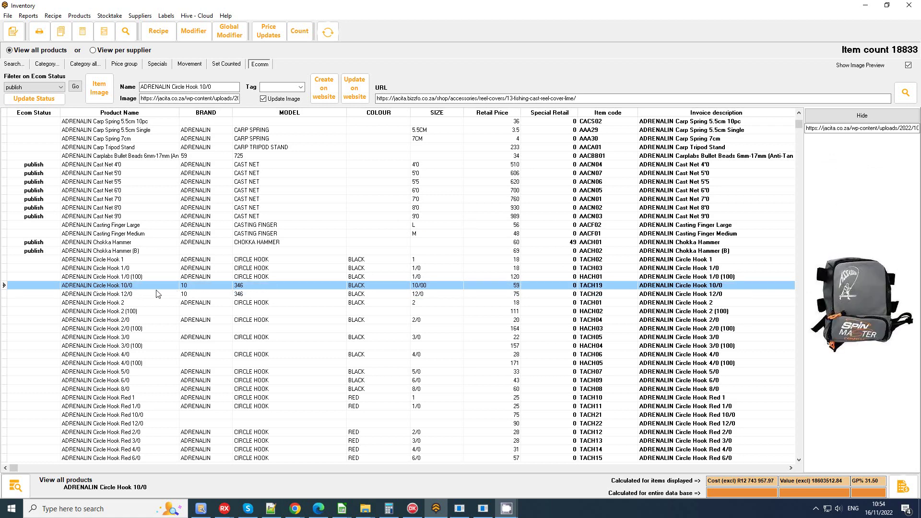
left_click(47, 293, "shift")
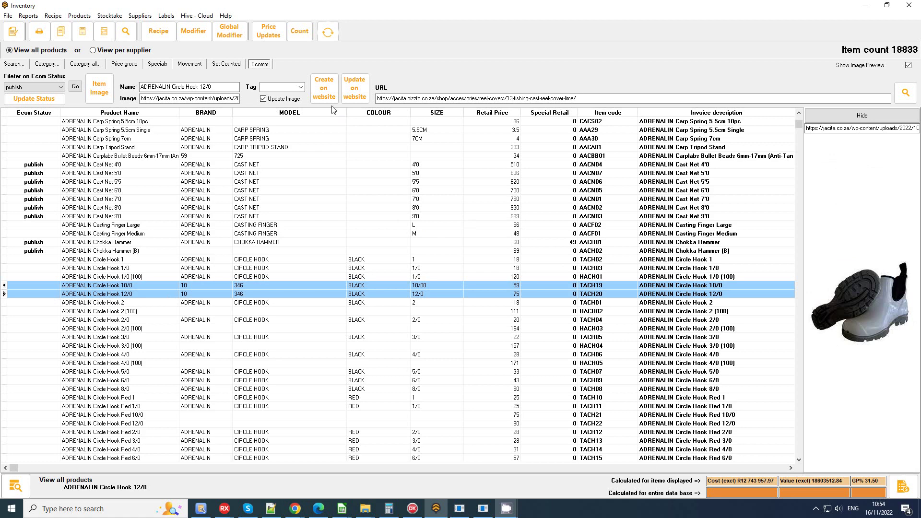
left_click(323, 88)
left_click(329, 88)
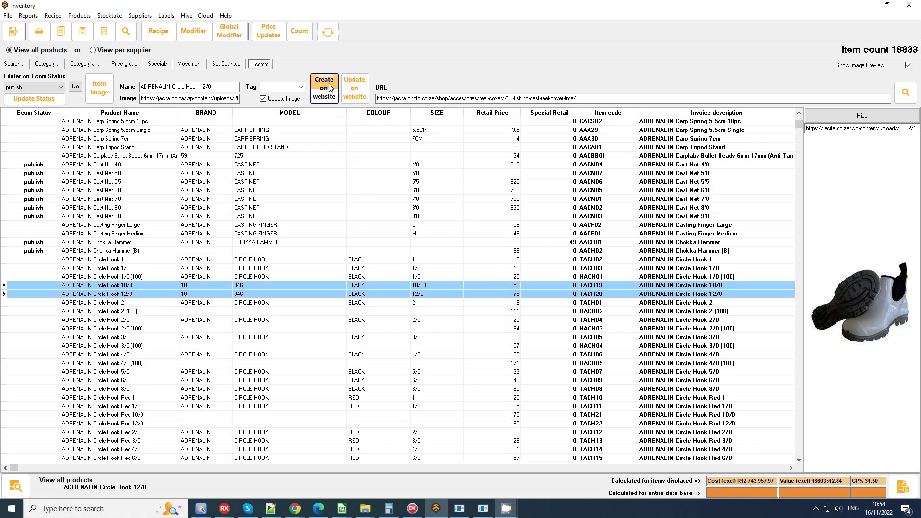
left_click(489, 281)
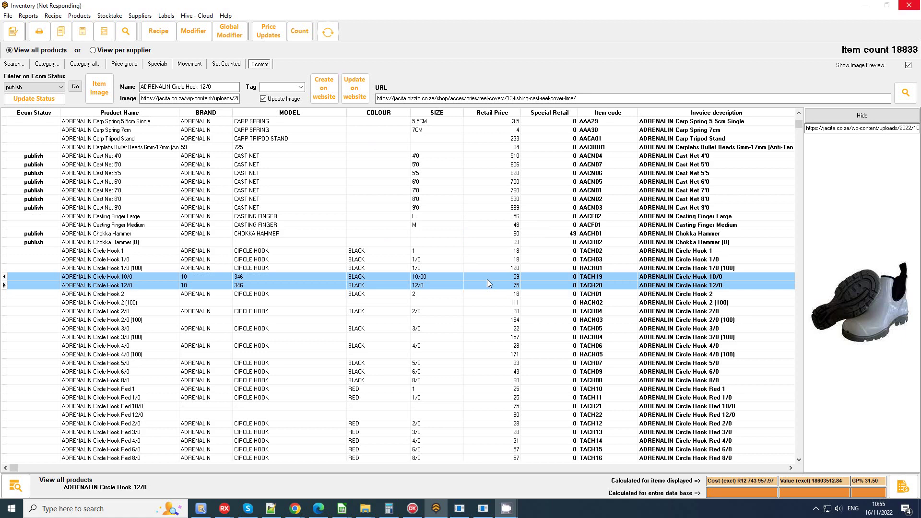
Open the web store page of ADRENALIN Circle Hook 12/0 from its URL and maximize the browser window
left_click(51, 277)
left_click(51, 285)
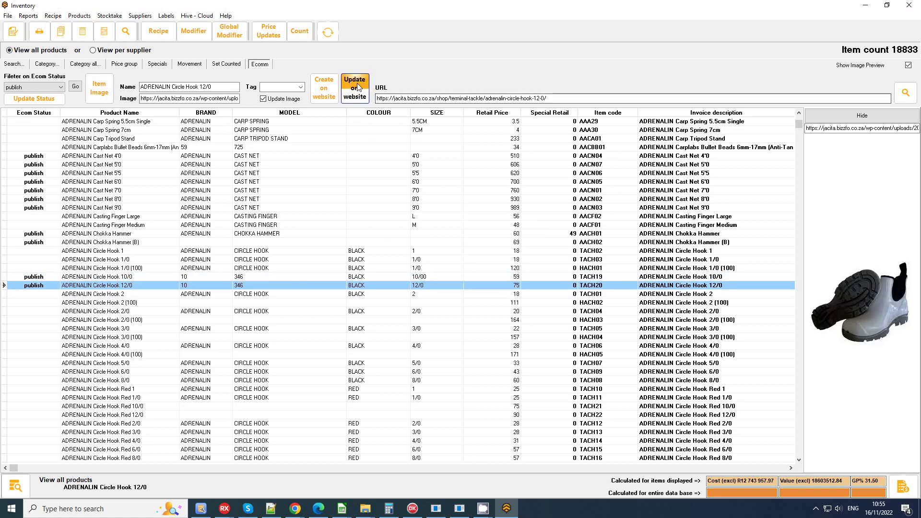
left_click(906, 93)
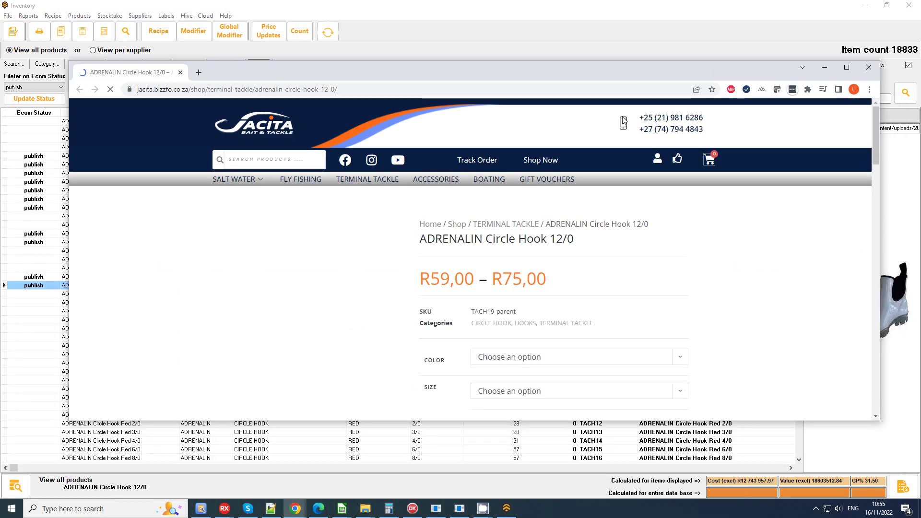
double_click(577, 74)
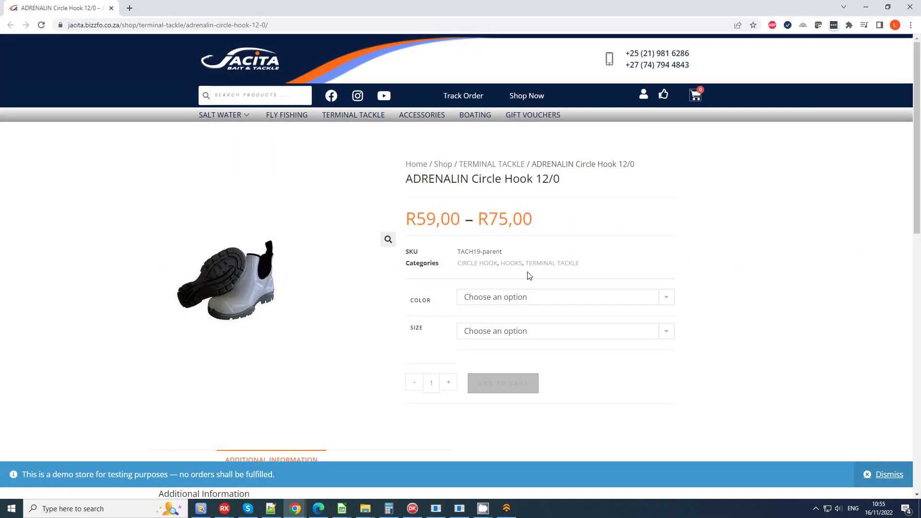
Choose colour BLACK with sizes 10/00 and 12/0 in turn to check each variation's image and price, and restore the browser window
left_click(524, 303)
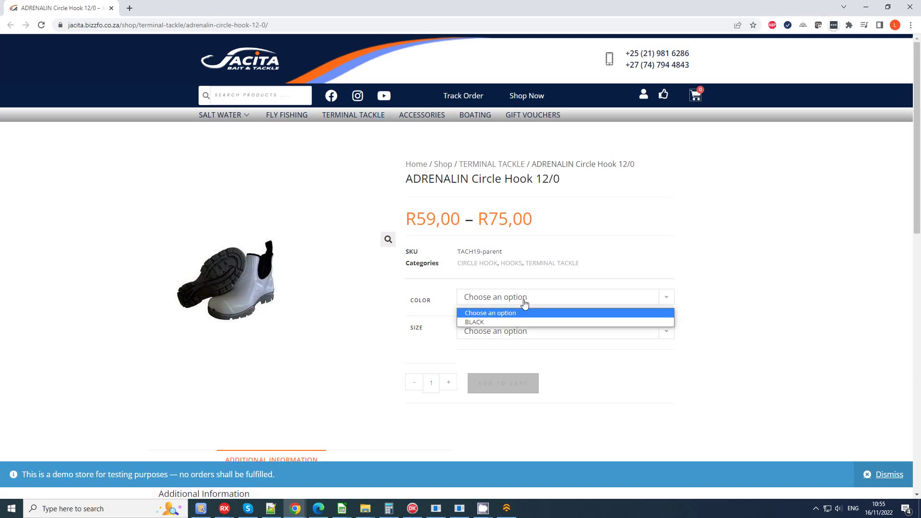
left_click(490, 322)
left_click(516, 335)
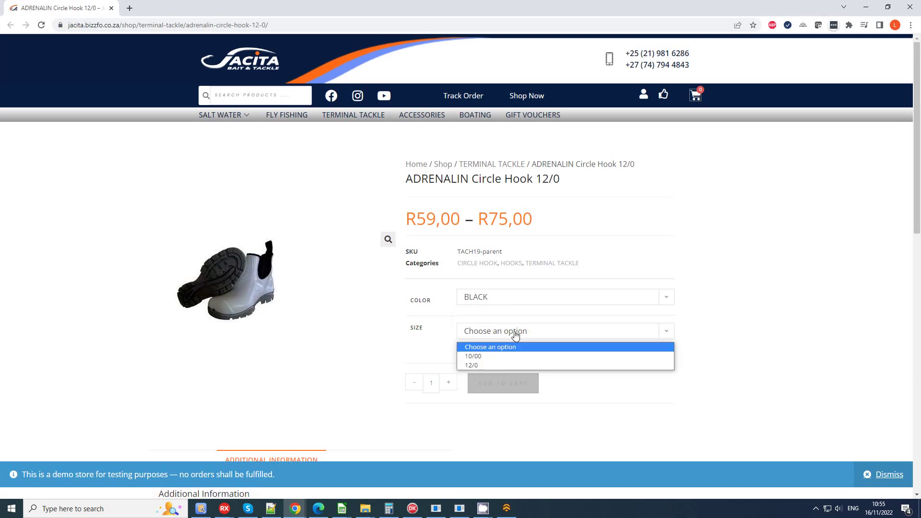
left_click(487, 356)
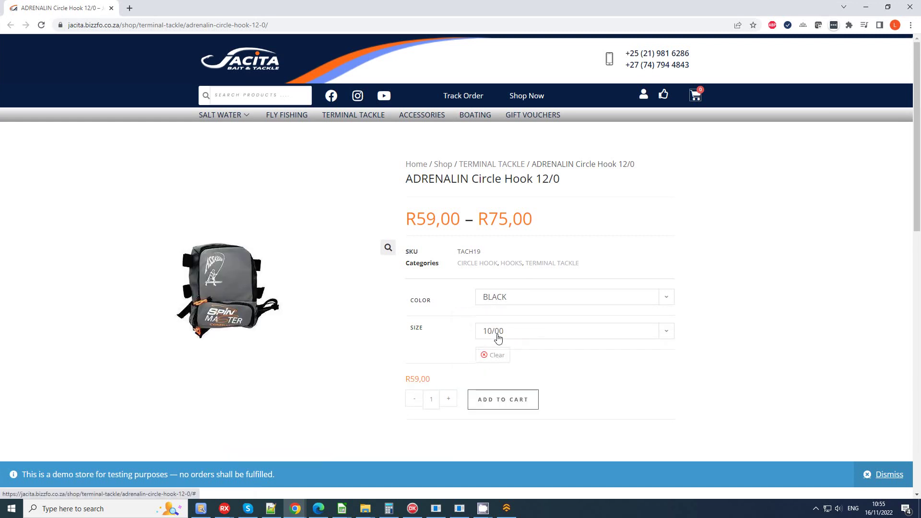
left_click(498, 338)
left_click(508, 367)
left_click(512, 340)
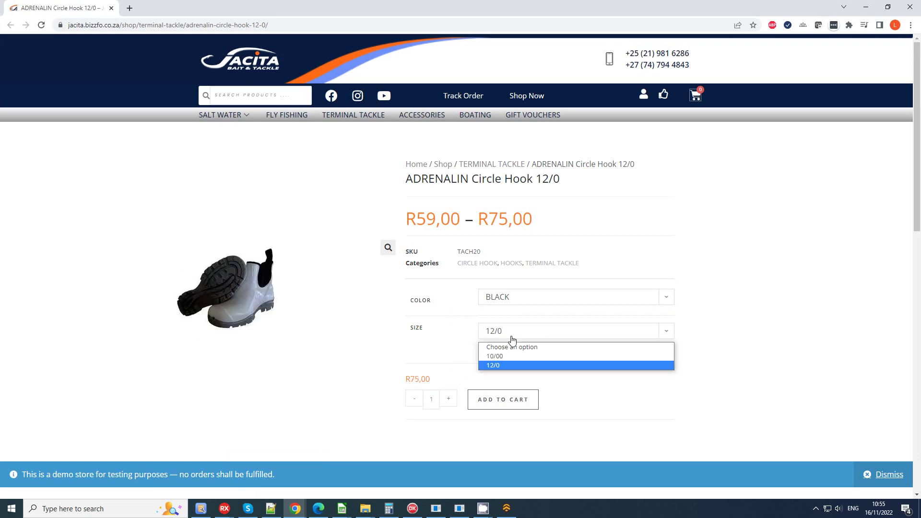
left_click(513, 339)
left_click_drag(267, 14, 424, 67)
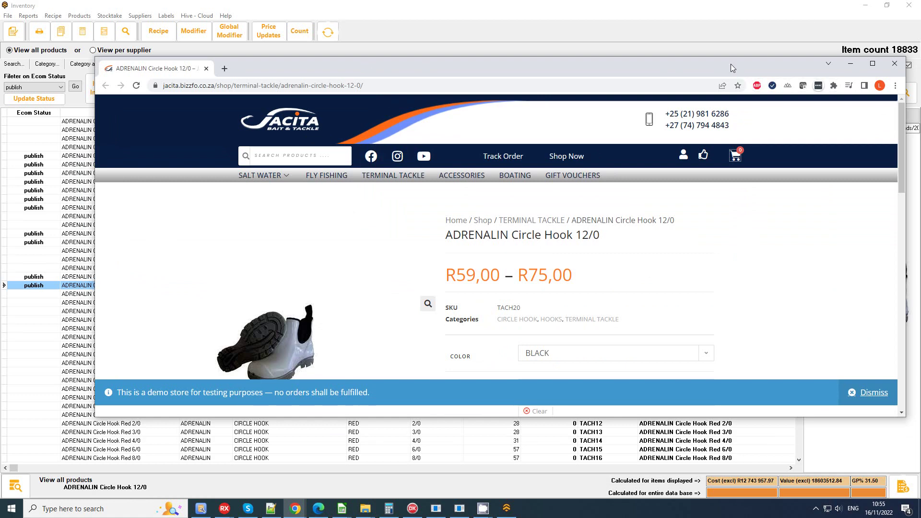
Switch to Bizzfo Hive, return to the ecommerce product list, and view the website URLs of ABU GARCIA Droppen 4g Zebra and Light Blue Shirt 3XL
left_click_drag(730, 64, 0, 102)
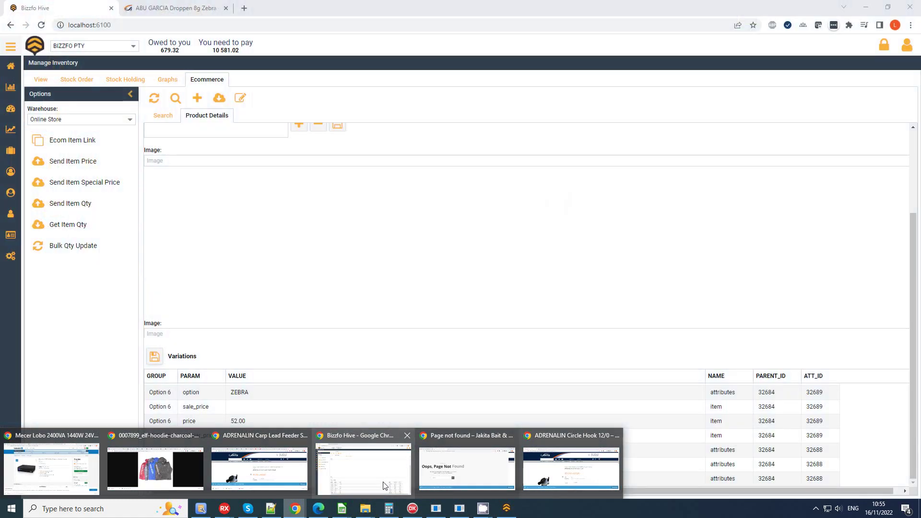
left_click(363, 467)
scroll(272, 193, "up", 3)
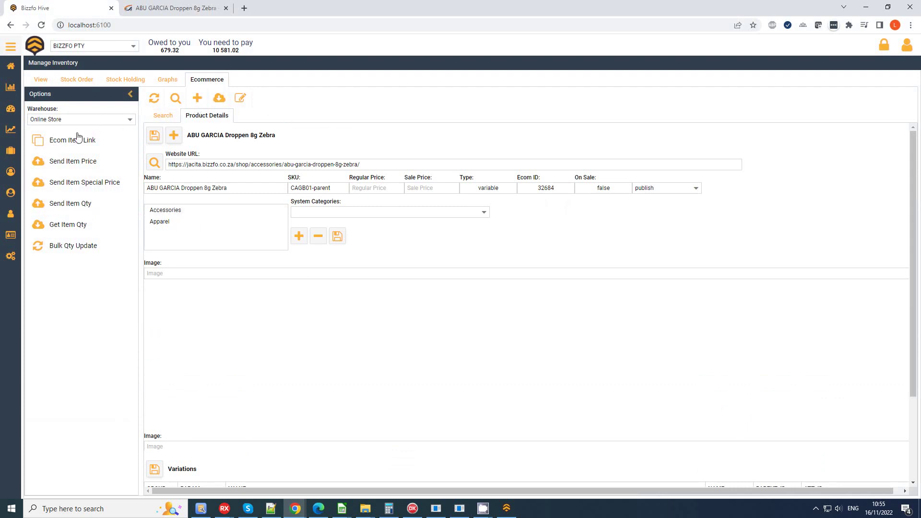
left_click(163, 115)
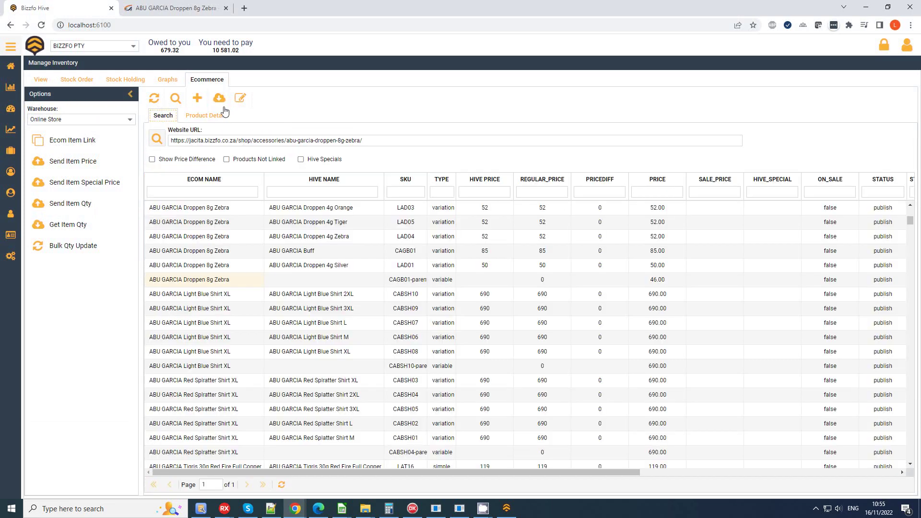
left_click(216, 236)
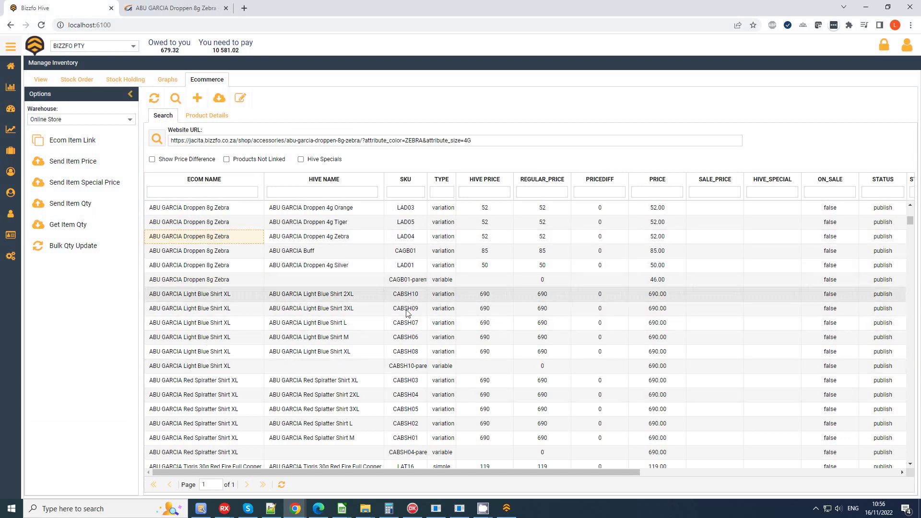
left_click(326, 308)
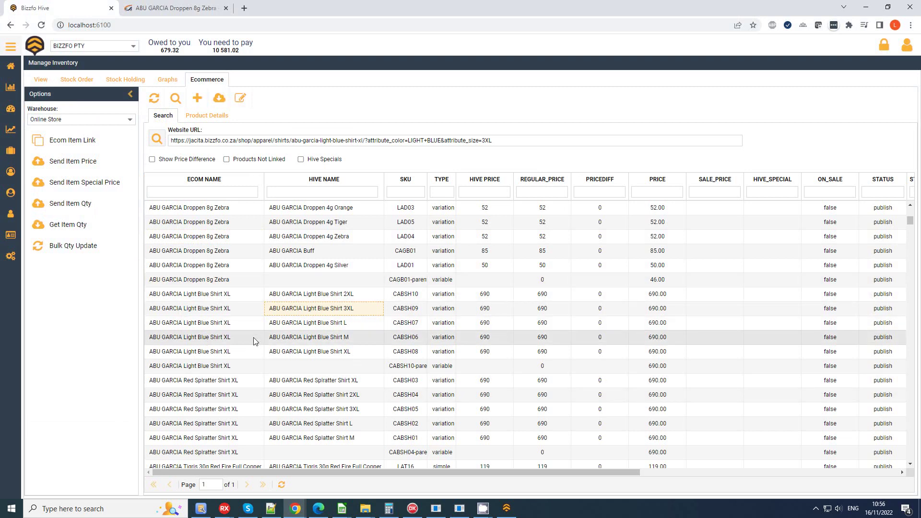
Filter the ecommerce list to products not linked and look through the entries, including ADRENALIN Ankle Booties #9
left_click(244, 160)
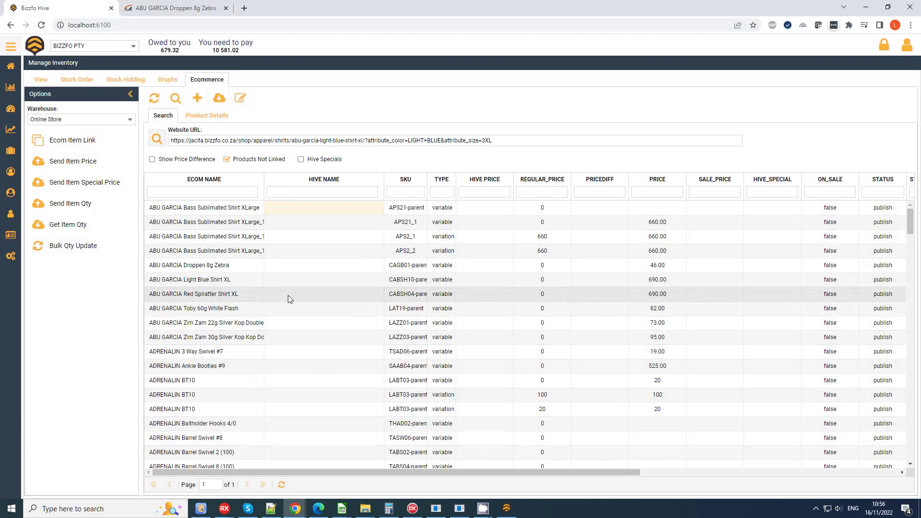
left_click(413, 366)
scroll(444, 374, "down", 3)
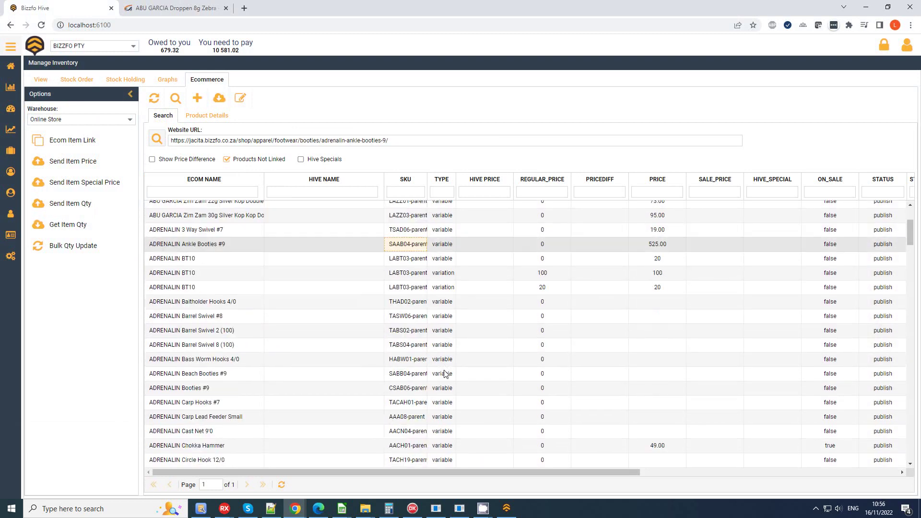
scroll(444, 373, "down", 5)
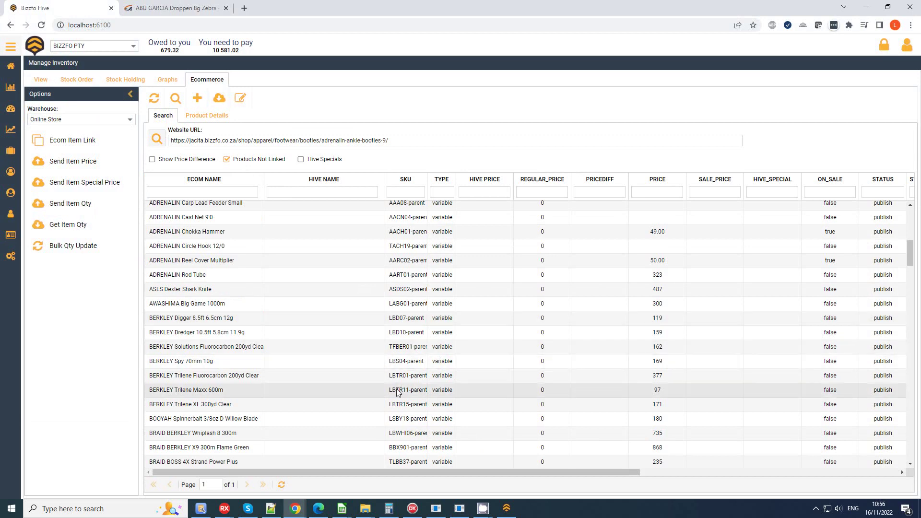
scroll(398, 392, "down", 5)
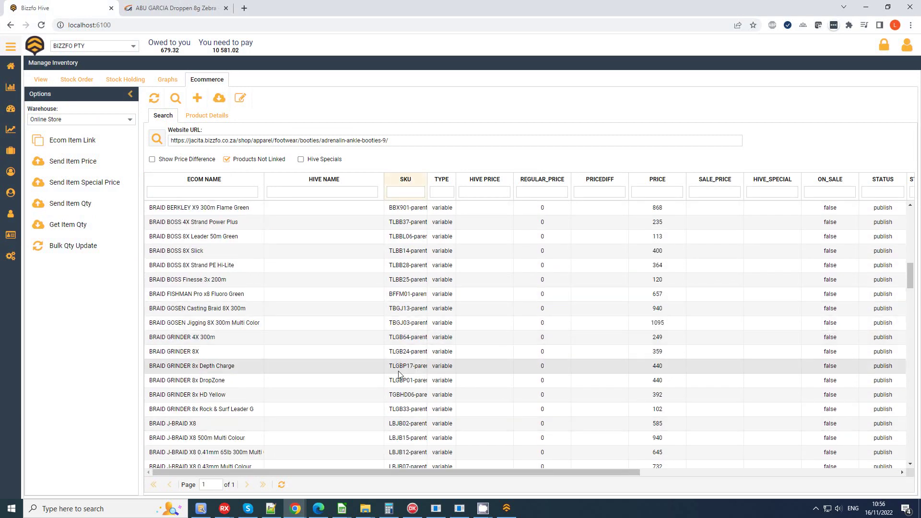
scroll(398, 366, "up", 13)
List only the Hive specials to review their regular and sale prices, clear the filter, and switch back to the Bizzfo Point Of Sale inventory
left_click(299, 160)
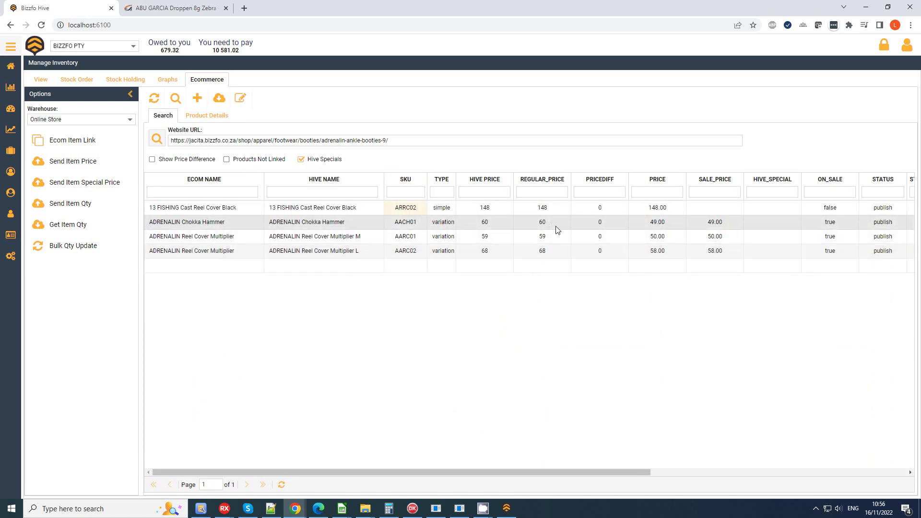
left_click(601, 211)
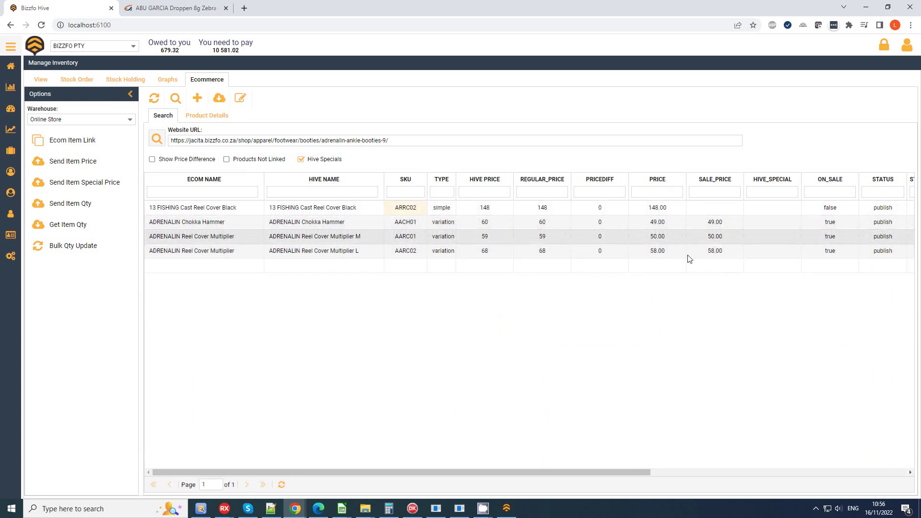
left_click(721, 236)
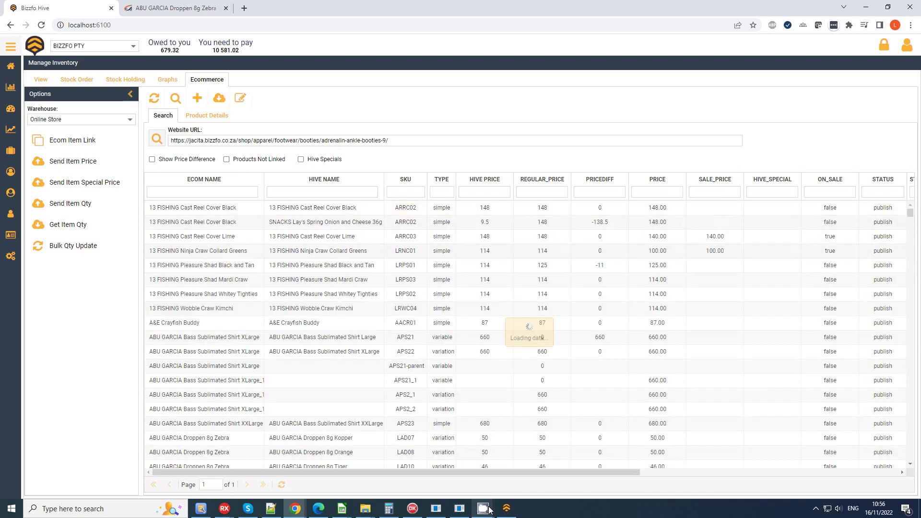
left_click(506, 508)
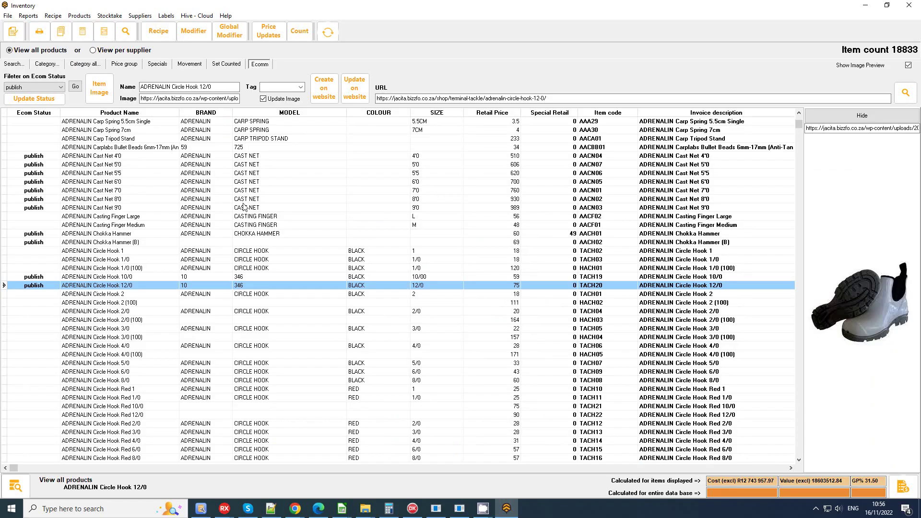